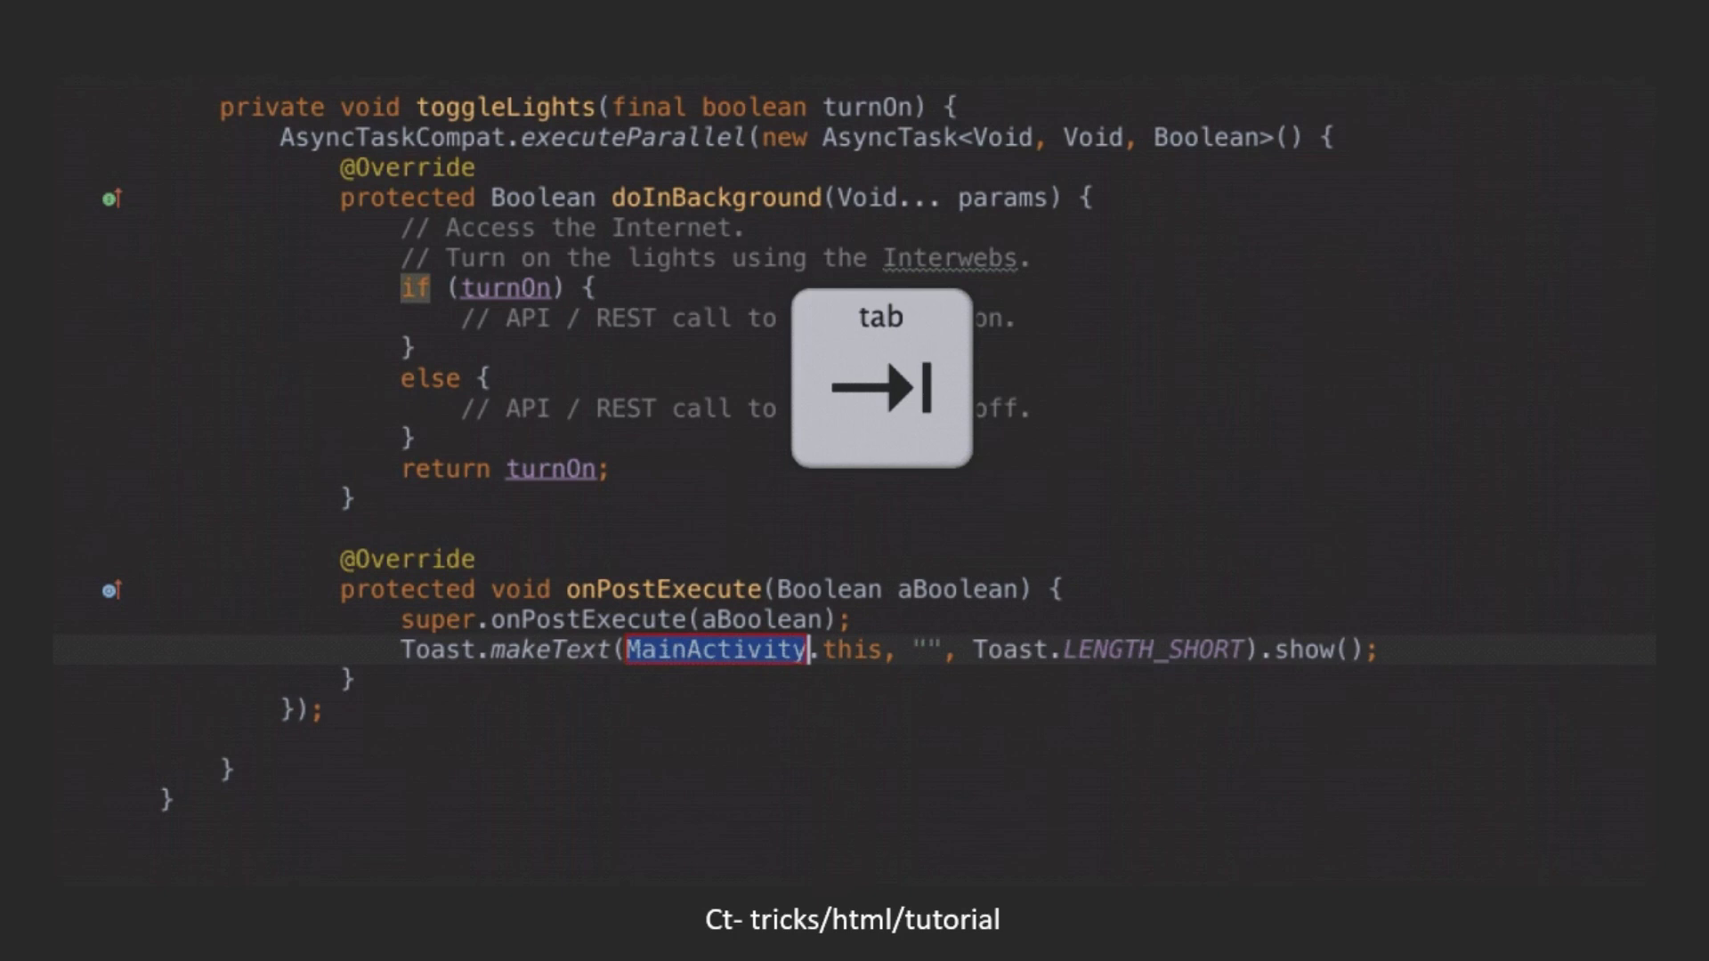
Step: Fill the empty toast message template with the text 'This WILL work'
{"action": "key", "text": "Tab"}
{"action": "type", "text": "This WILL wor"}
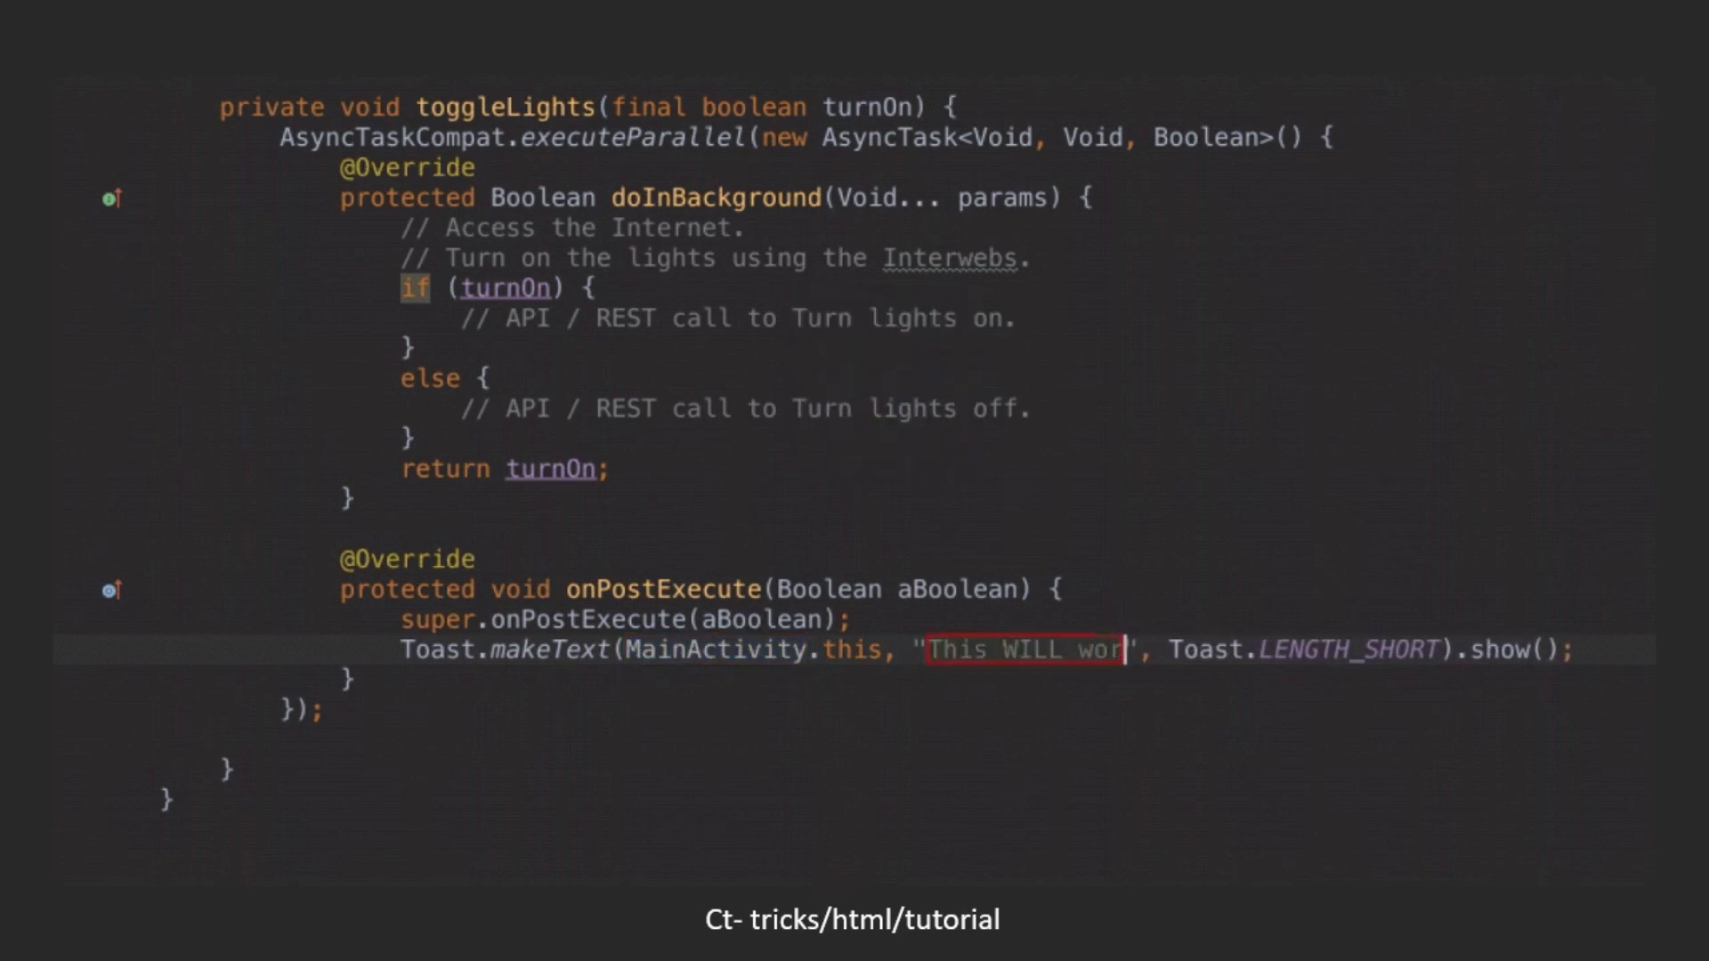
{"action": "type", "text": "k"}
{"action": "key", "text": "Tab"}
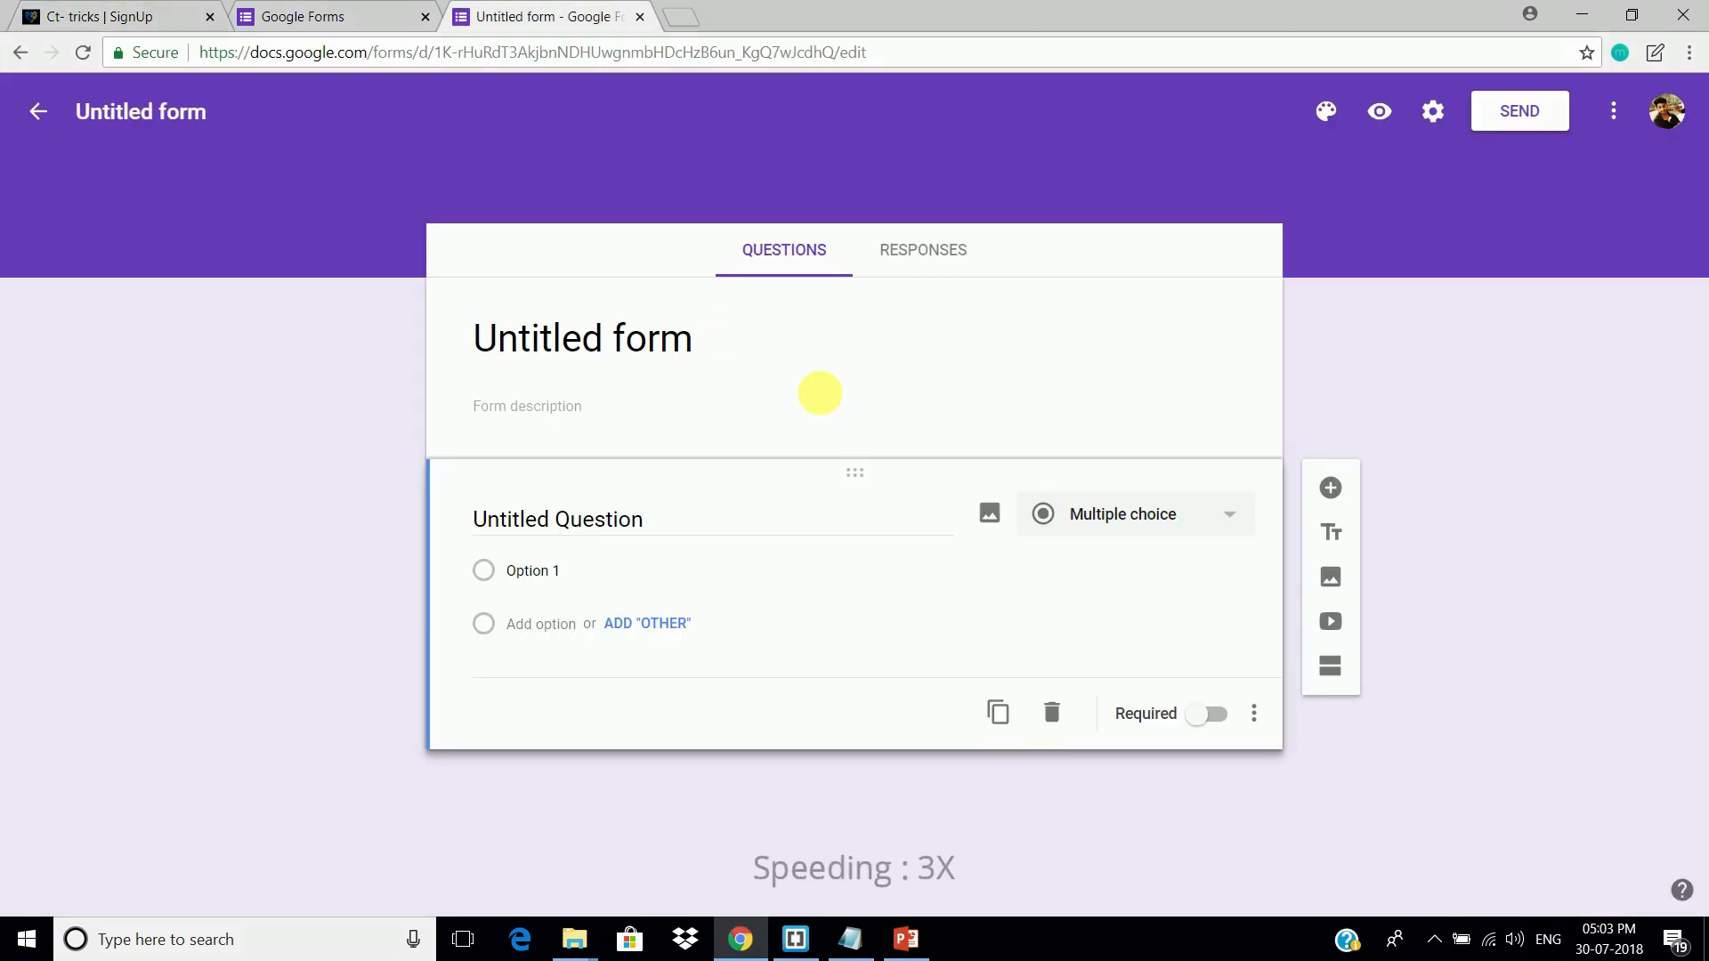
Step: Title the form 'Sign Up' and name the first question 'User name'
{"action": "left_click", "coordinate": [724, 336]}
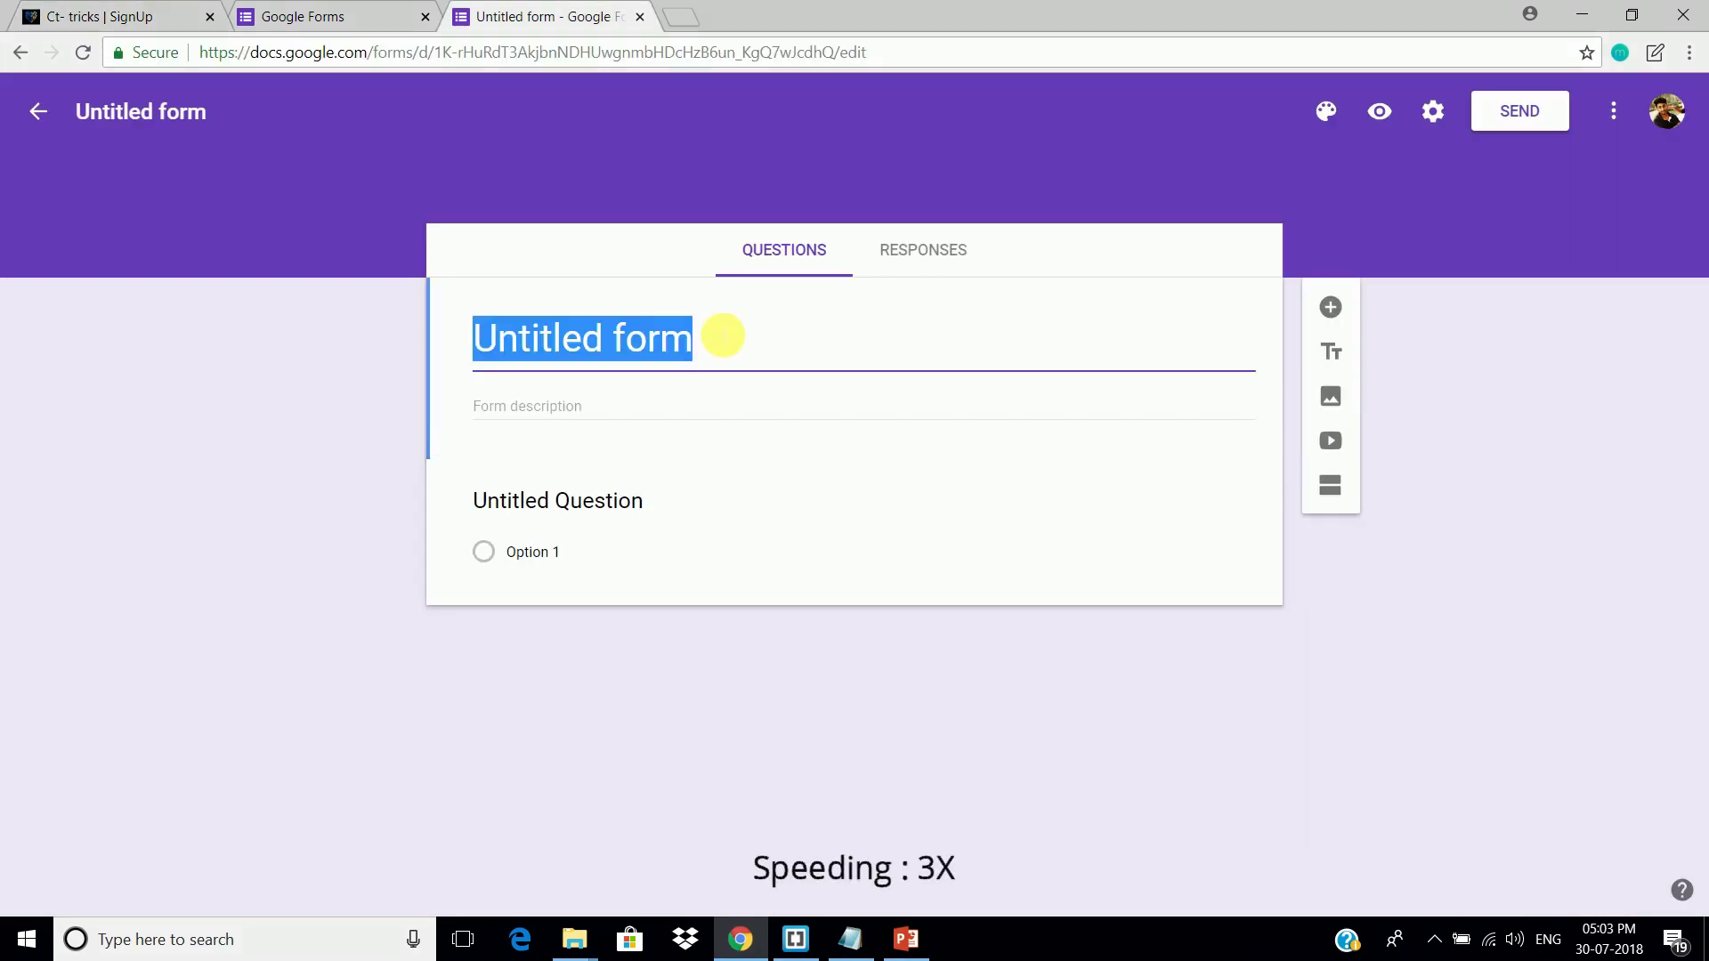
{"action": "type", "text": "Sign Up"}
{"action": "left_click", "coordinate": [623, 504]}
{"action": "type", "text": "User name"}
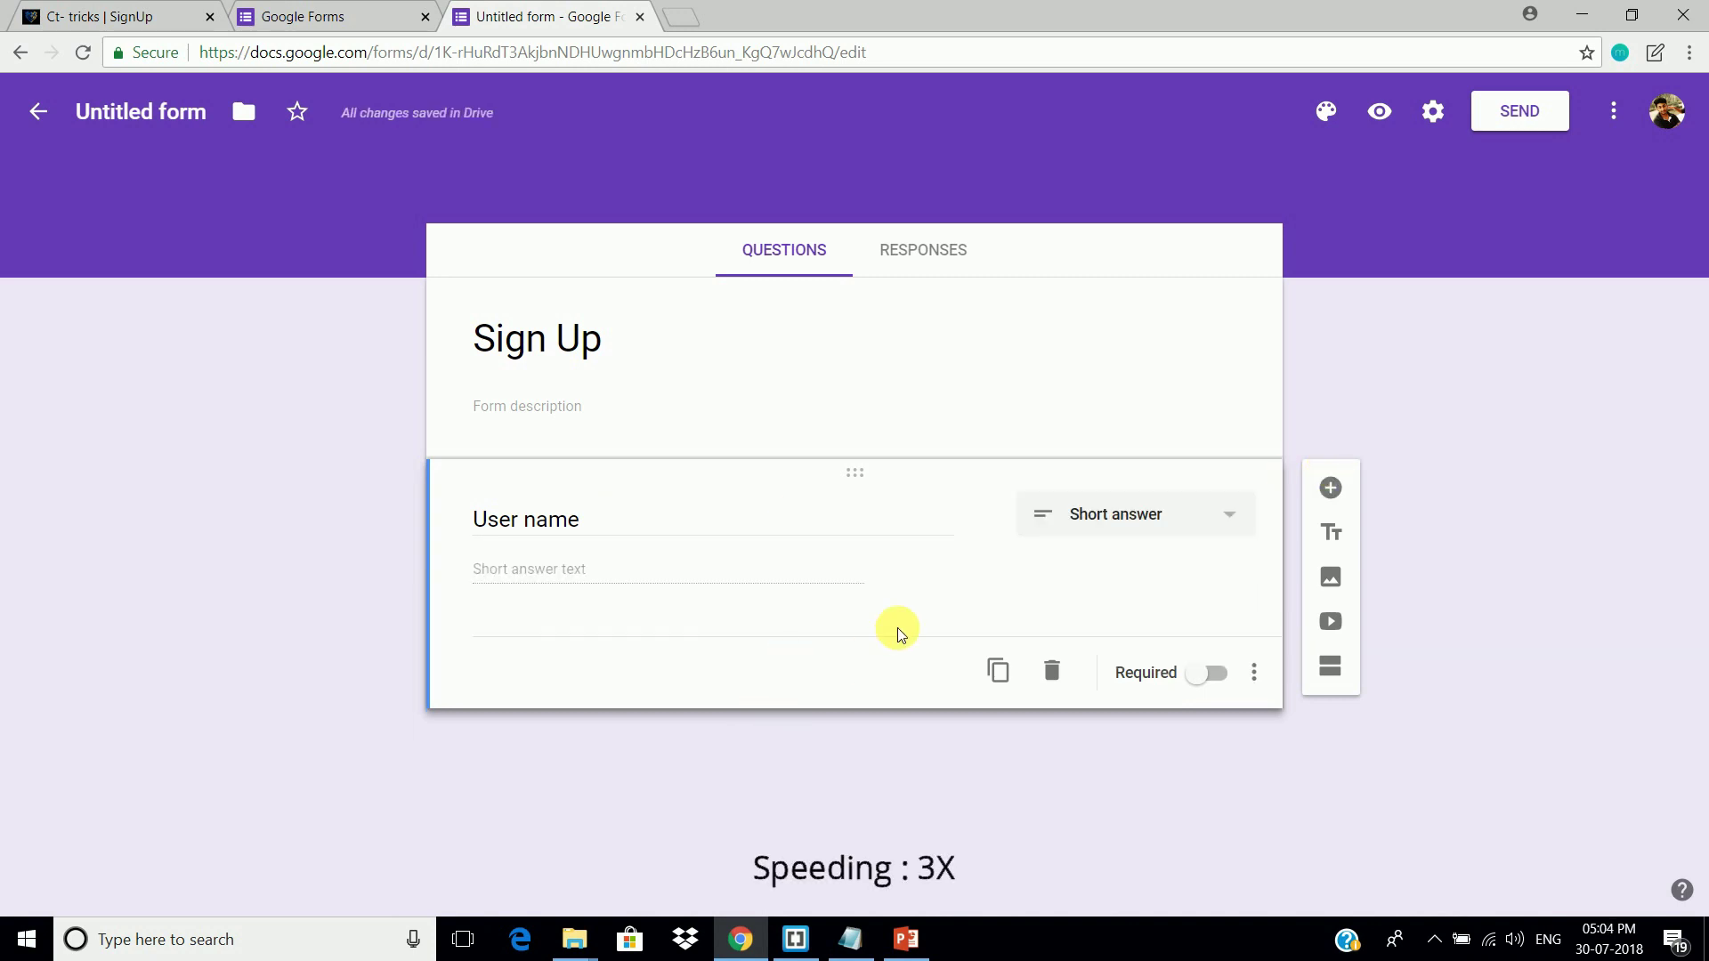
Step: Add short-answer questions 'Email id', 'Mobile umber' and 'Password' below it
{"action": "left_click", "coordinate": [1330, 488]}
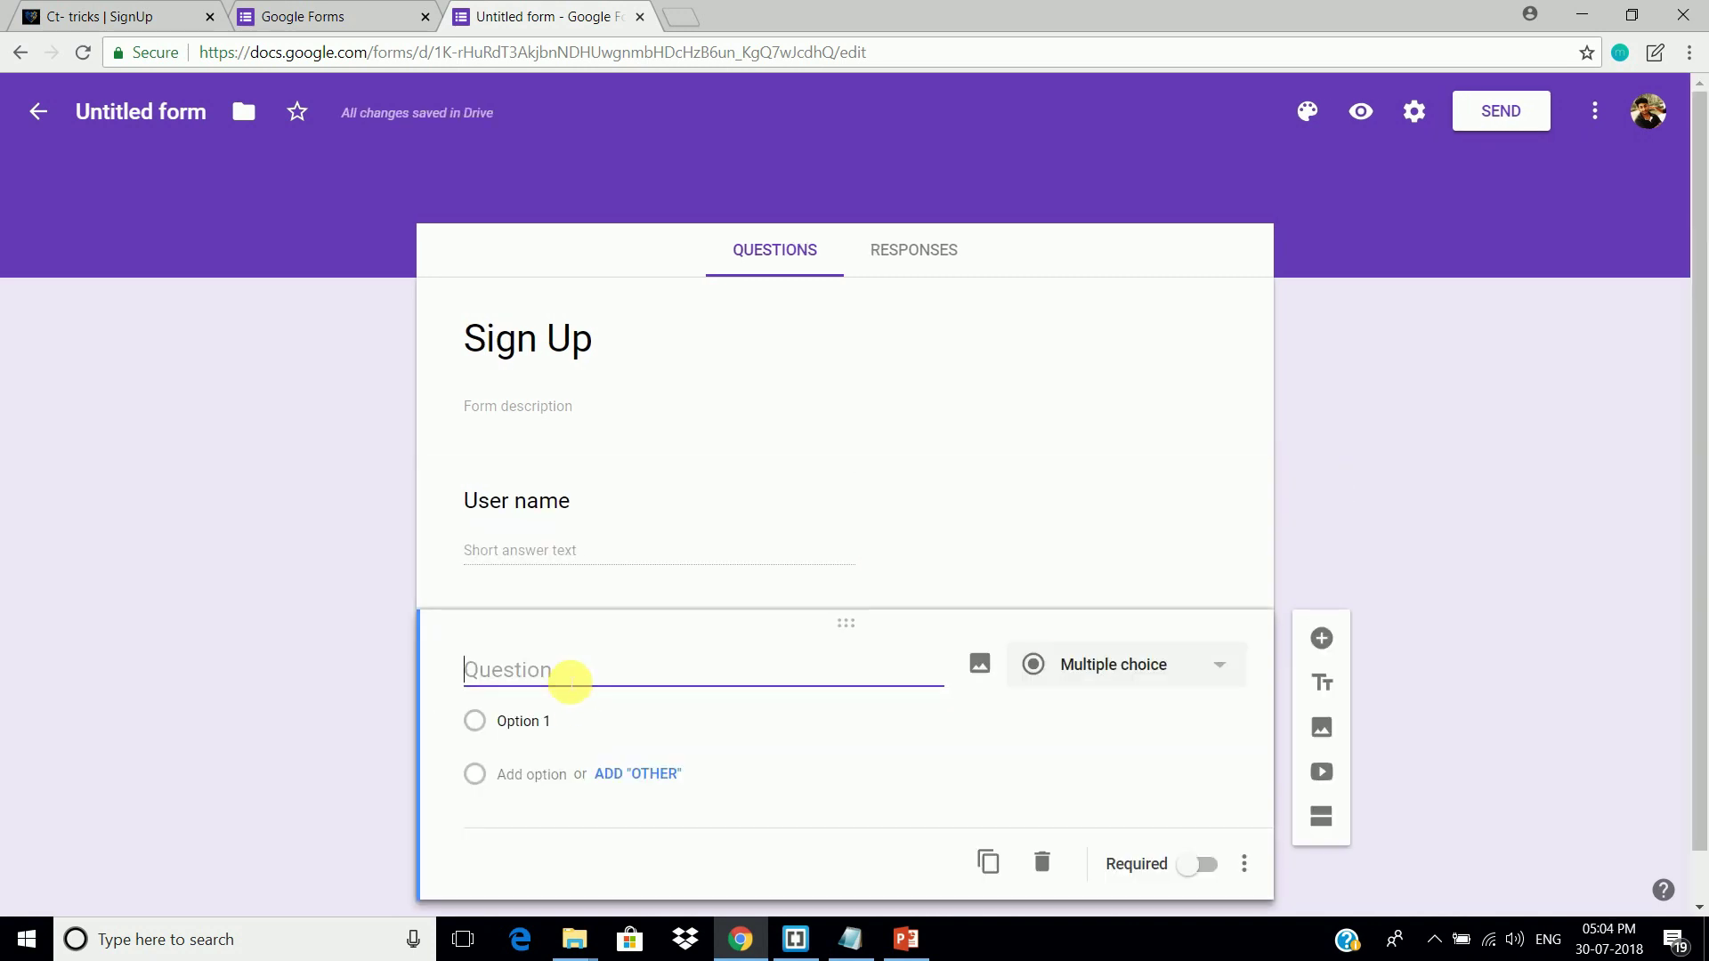
{"action": "type", "text": "Email id"}
{"action": "left_click", "coordinate": [1322, 638]}
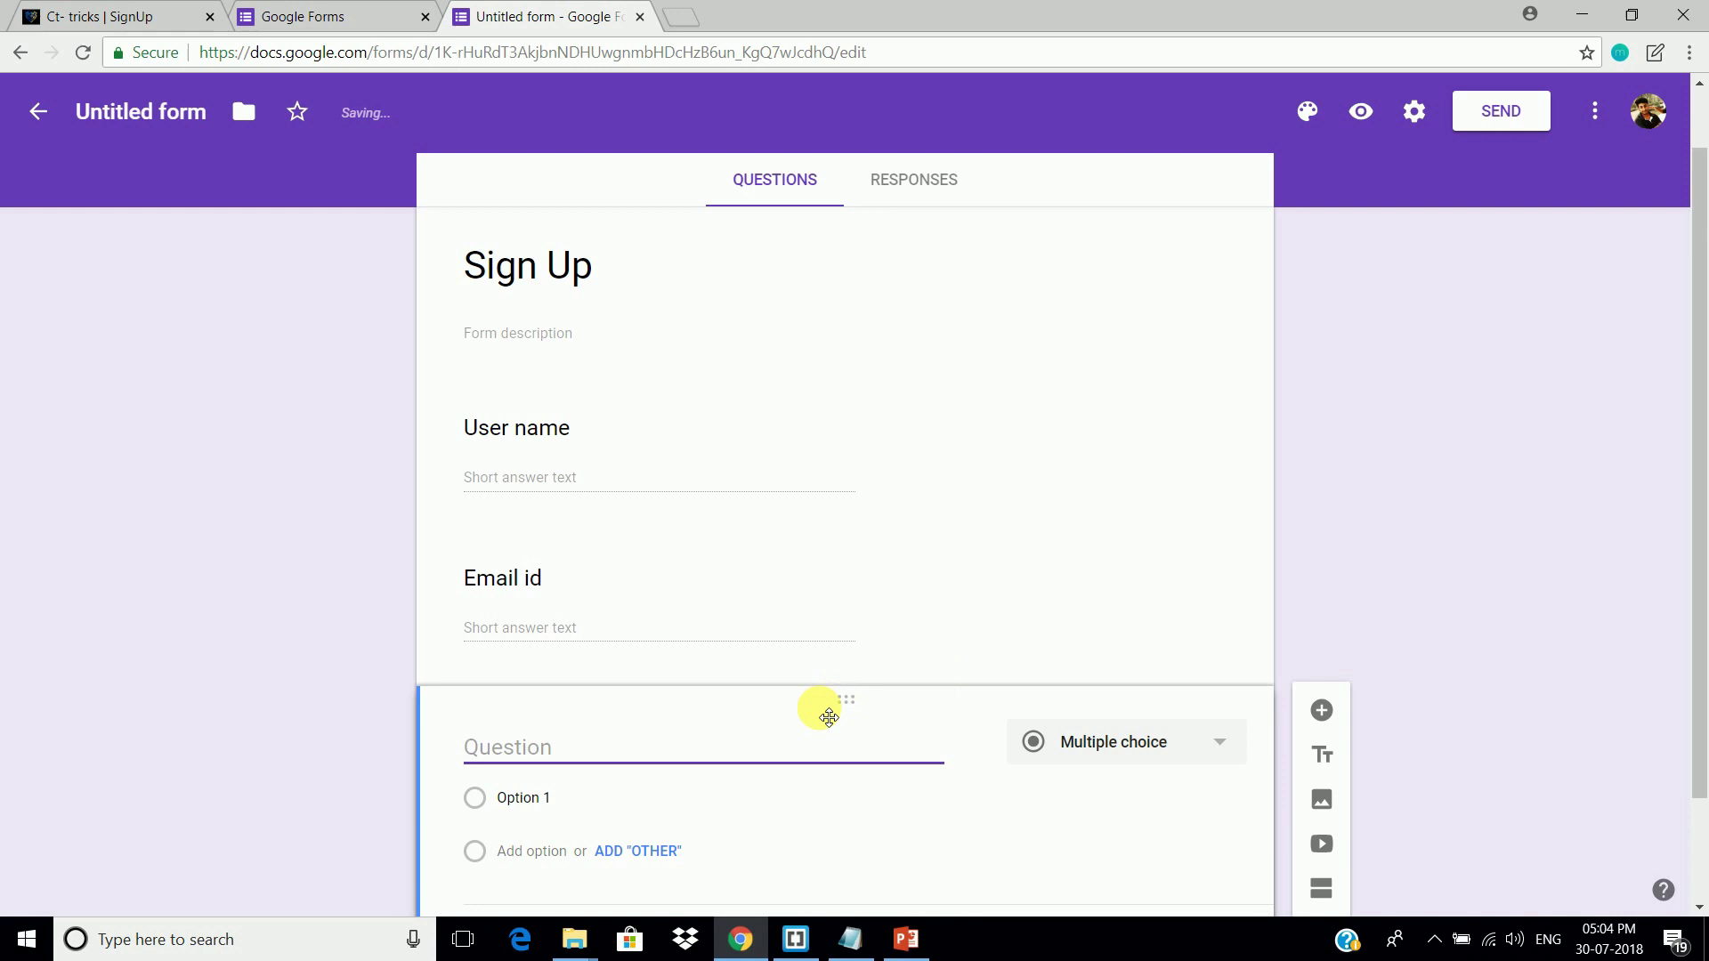
{"action": "type", "text": "Mobile umber"}
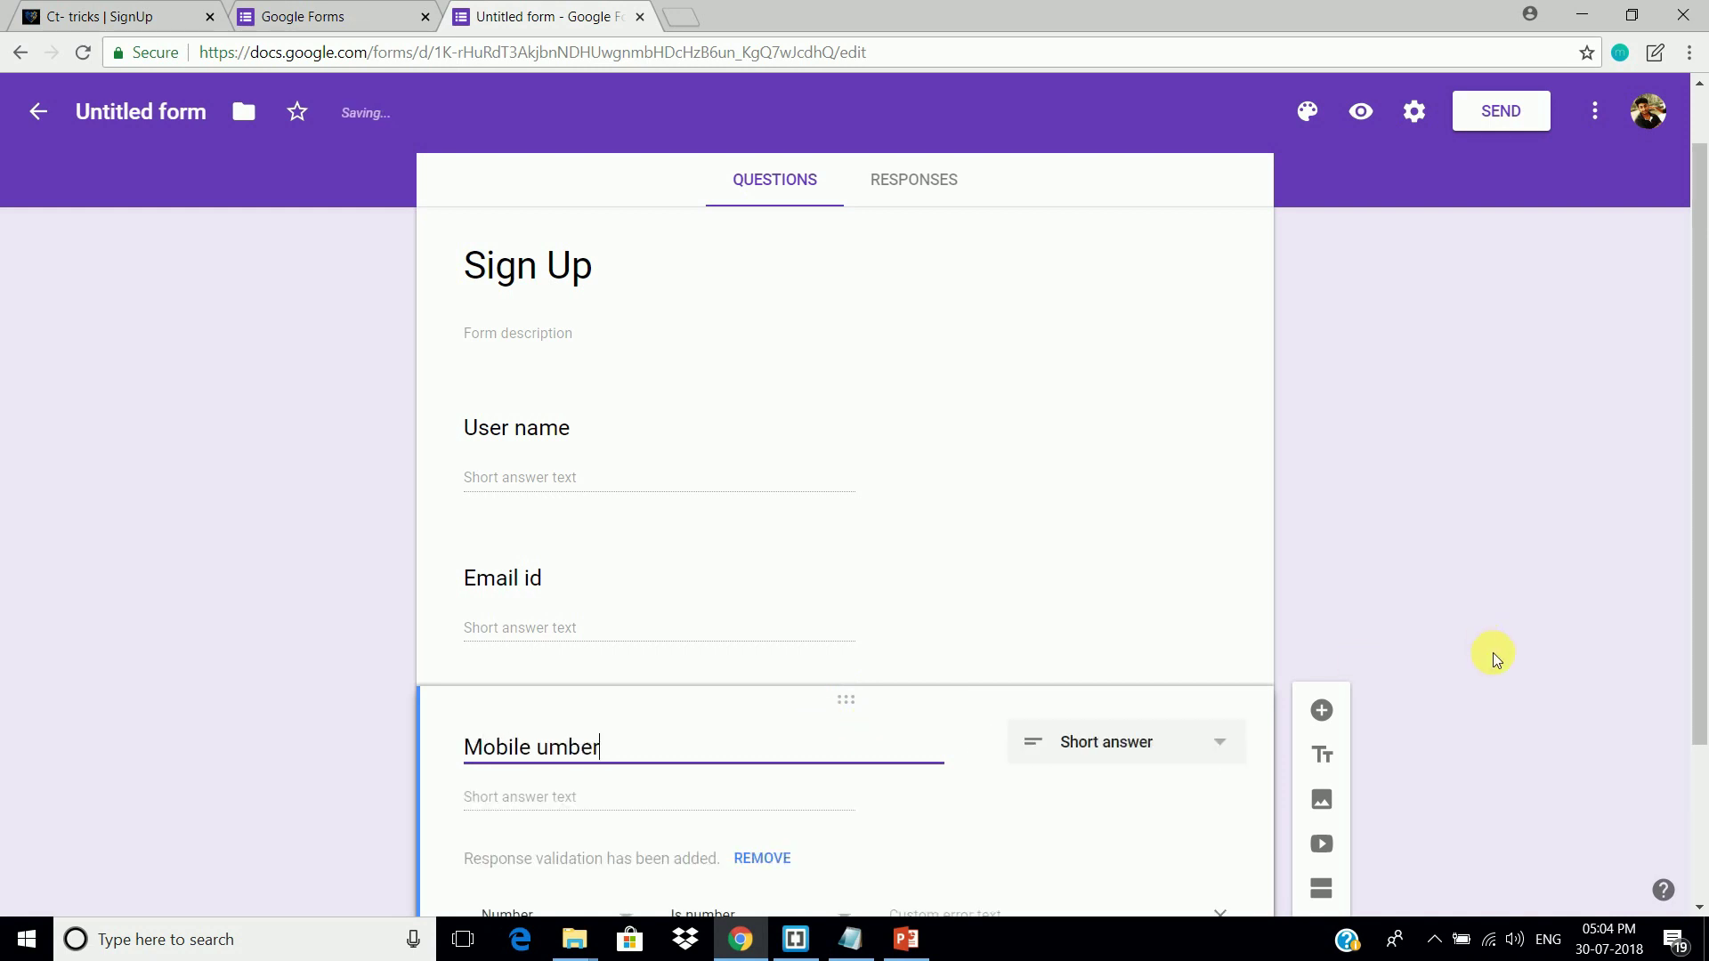
{"action": "left_click", "coordinate": [1322, 711]}
{"action": "type", "text": "Password"}
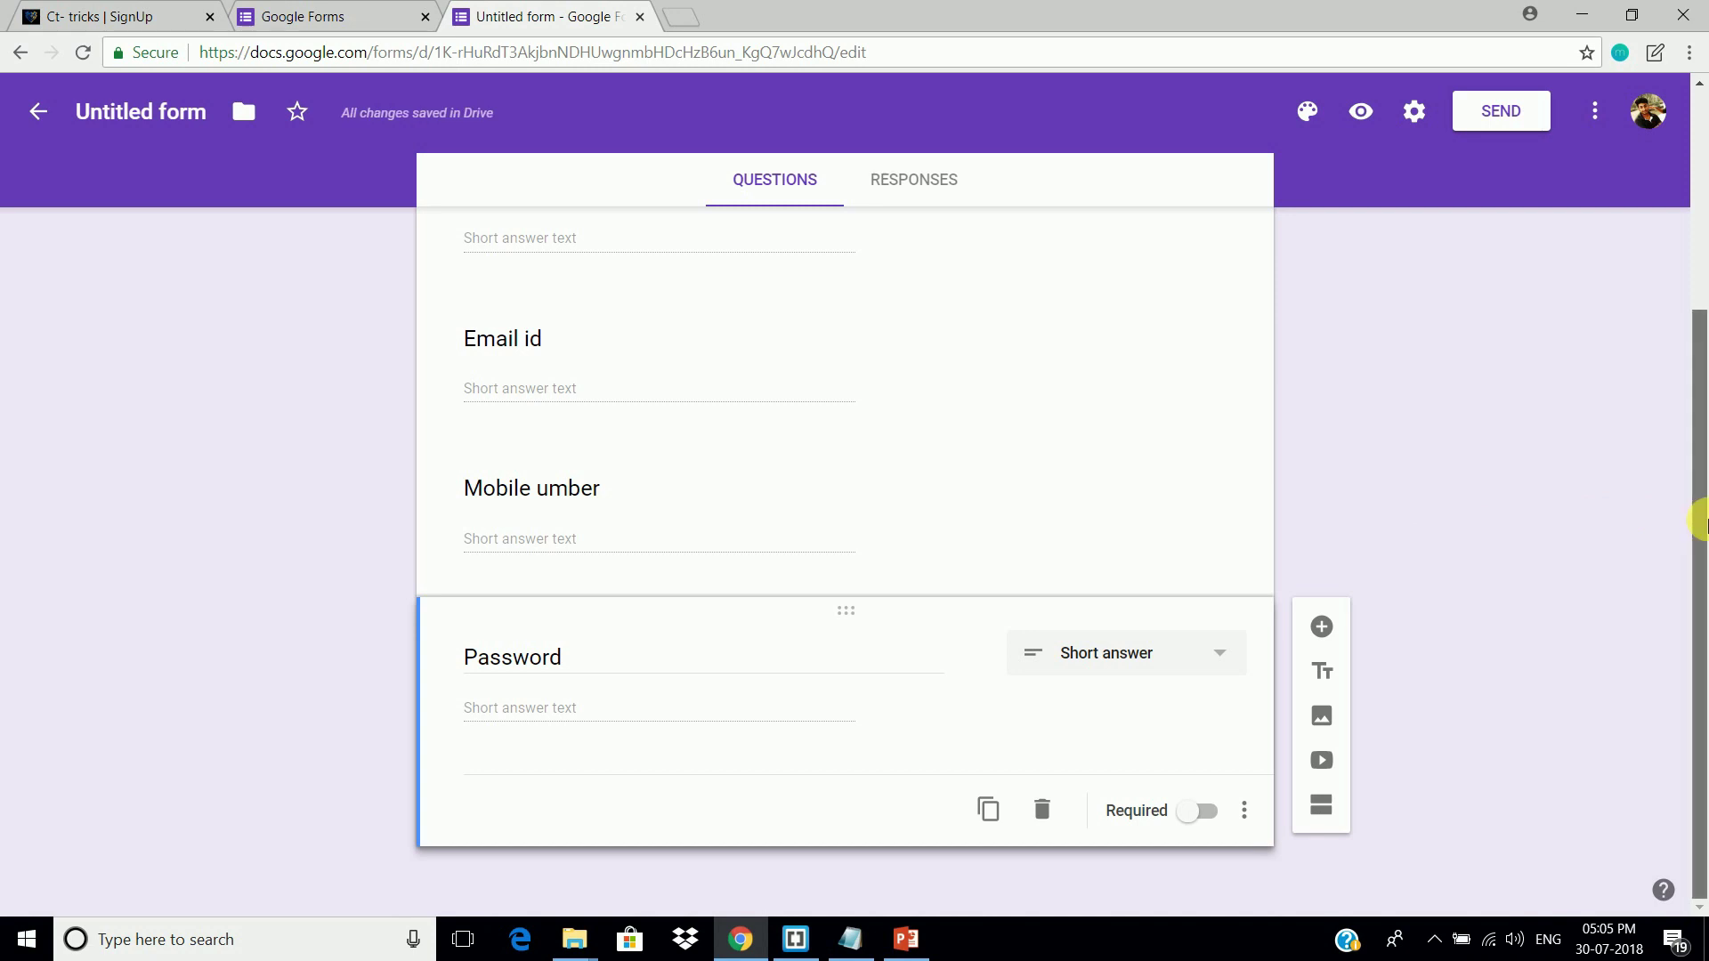
{"action": "left_click_drag", "start_coordinate": [1700, 521], "coordinate": [1701, 258]}
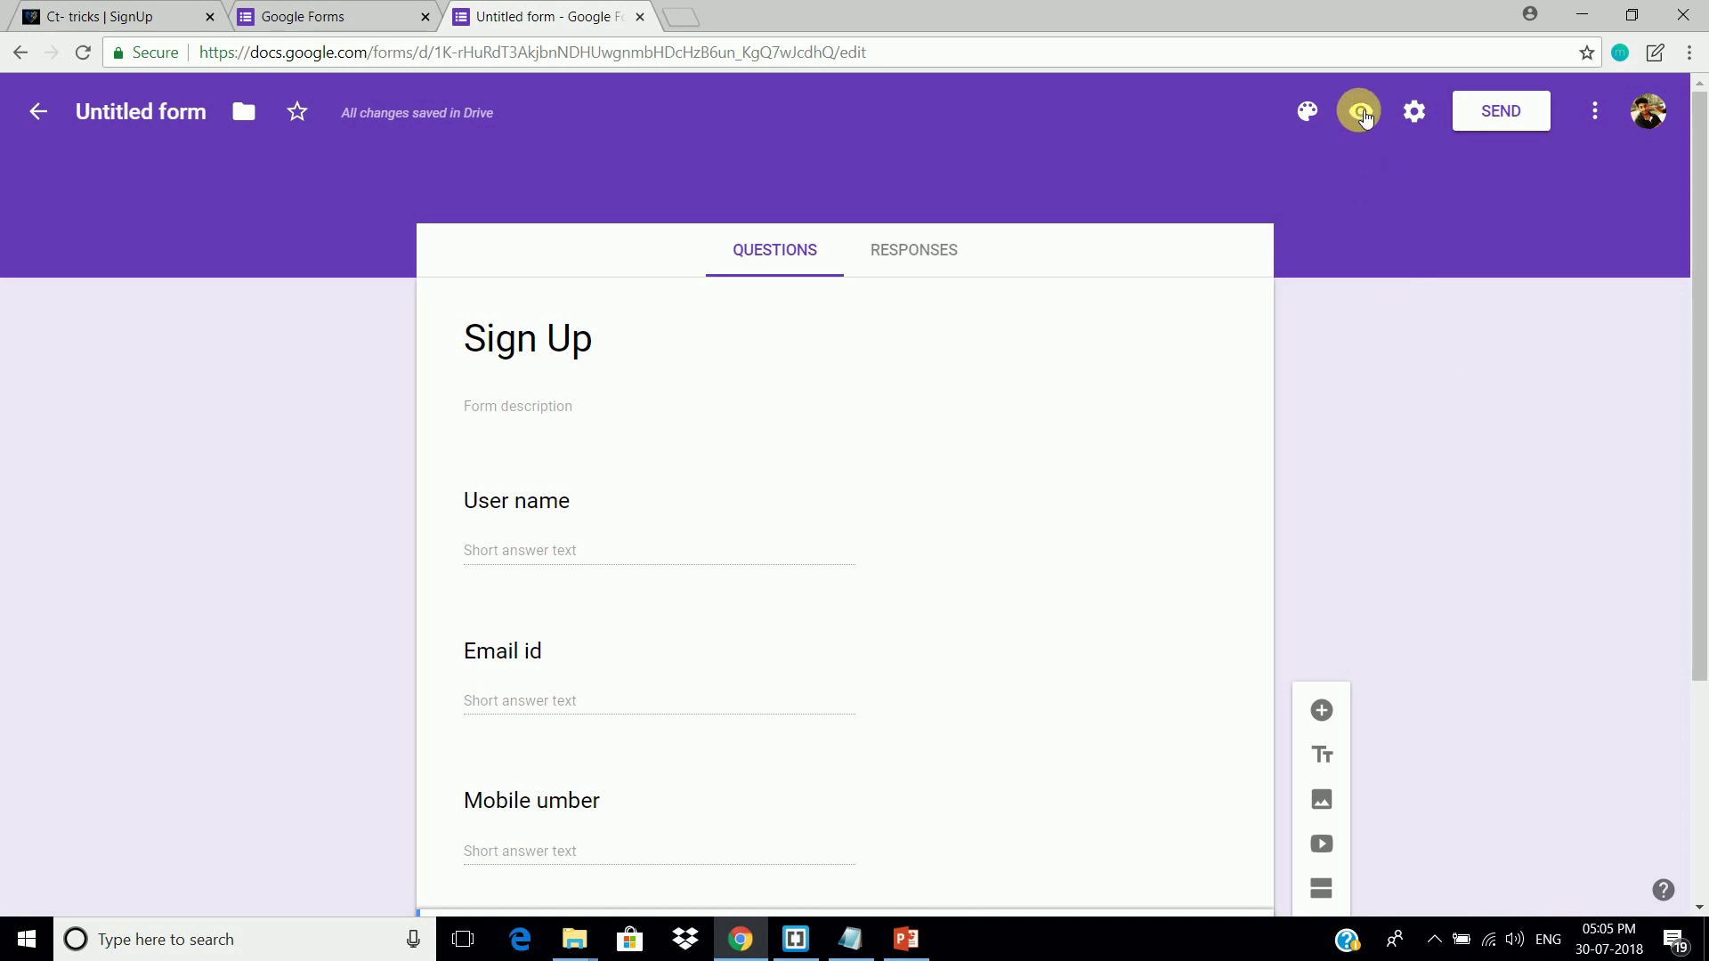
Step: In the live form preview, answer username test001 and a test email address
{"action": "left_click", "coordinate": [1362, 113]}
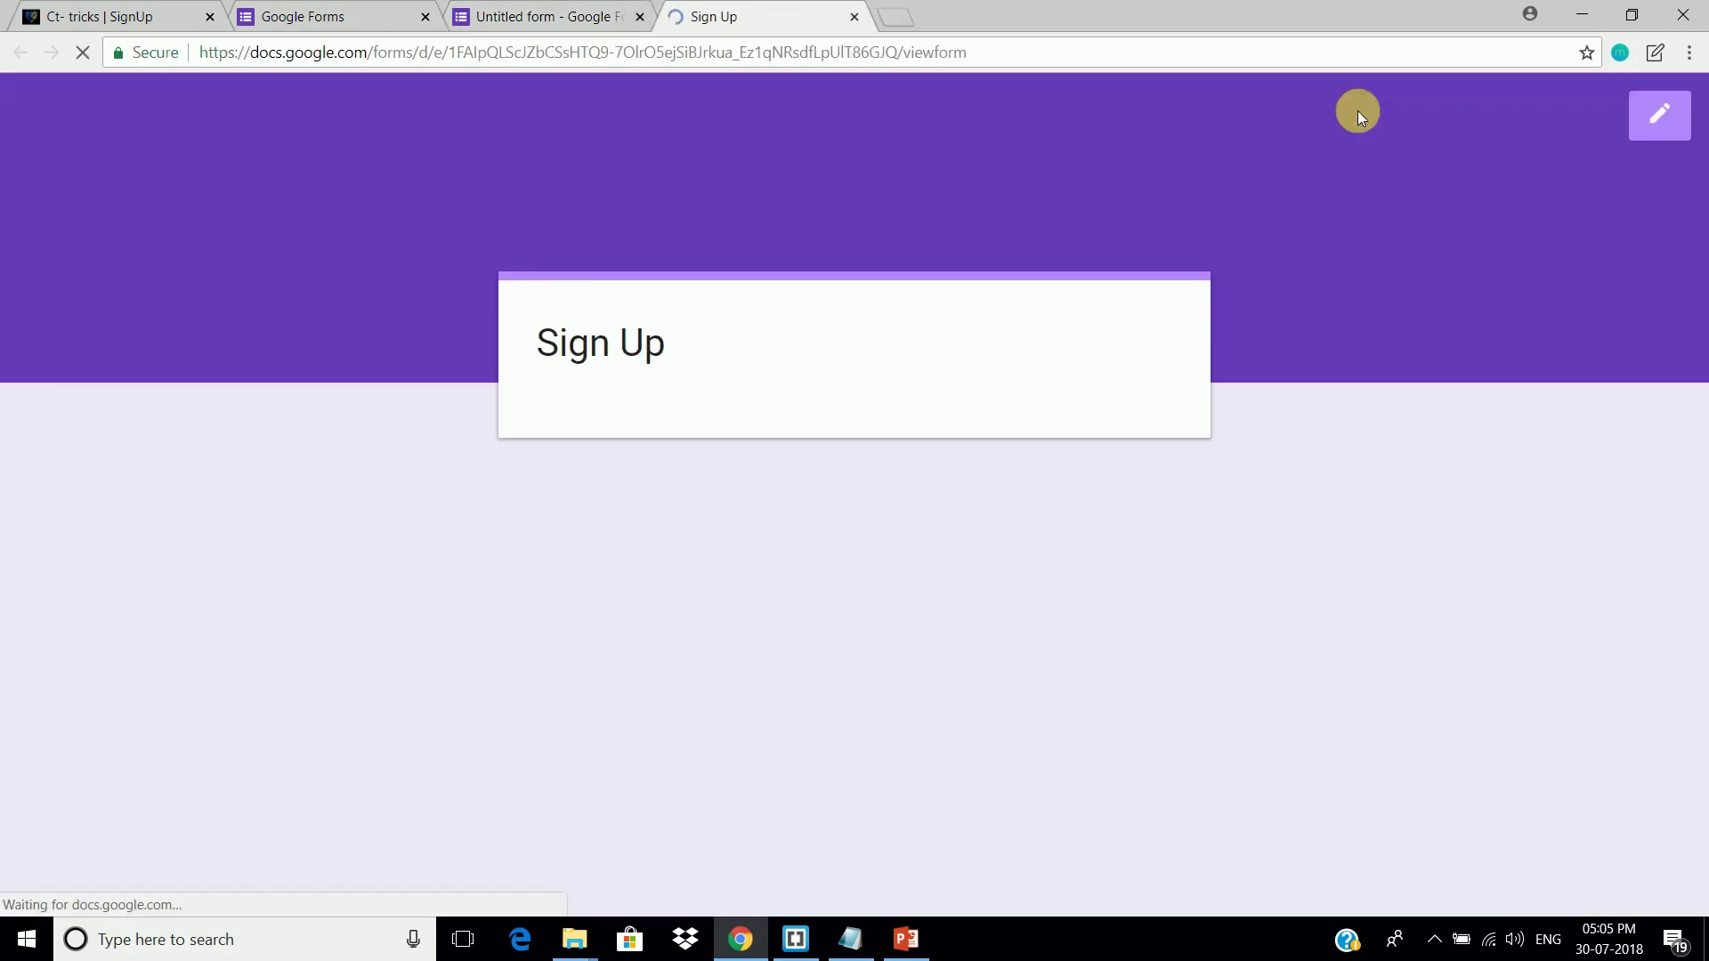
{"action": "left_click_drag", "start_coordinate": [1698, 311], "coordinate": [1697, 430]}
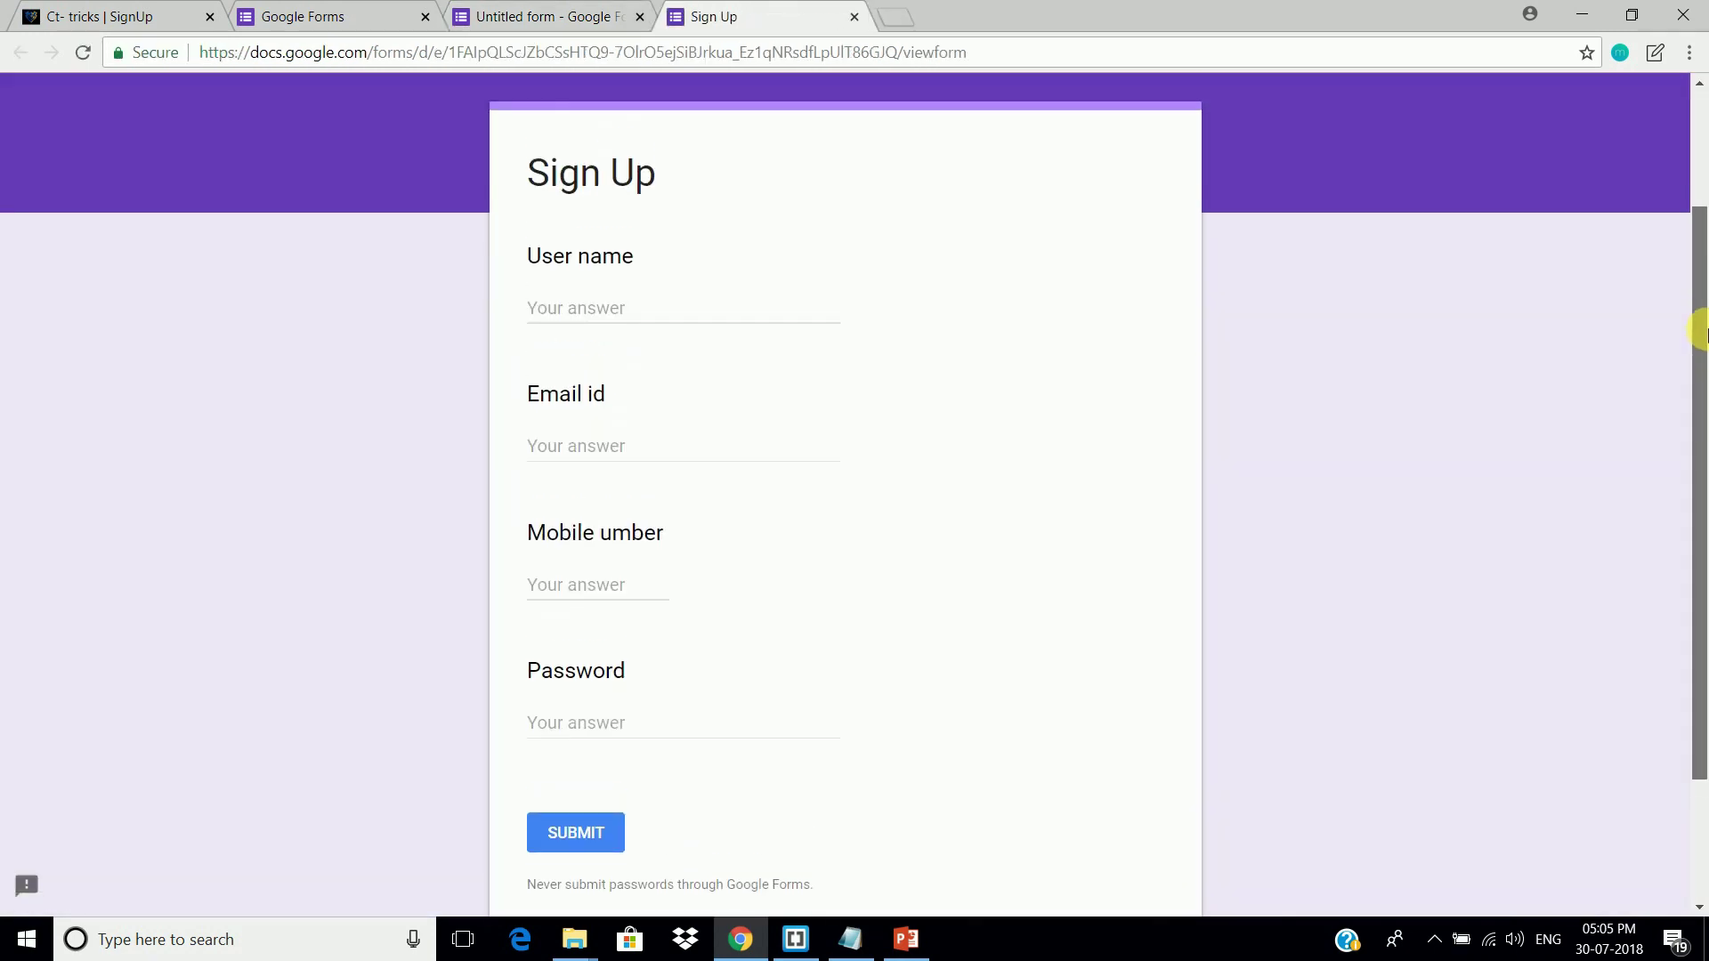
{"action": "left_click", "coordinate": [693, 293]}
{"action": "type", "text": "test001"}
{"action": "left_click", "coordinate": [694, 442]}
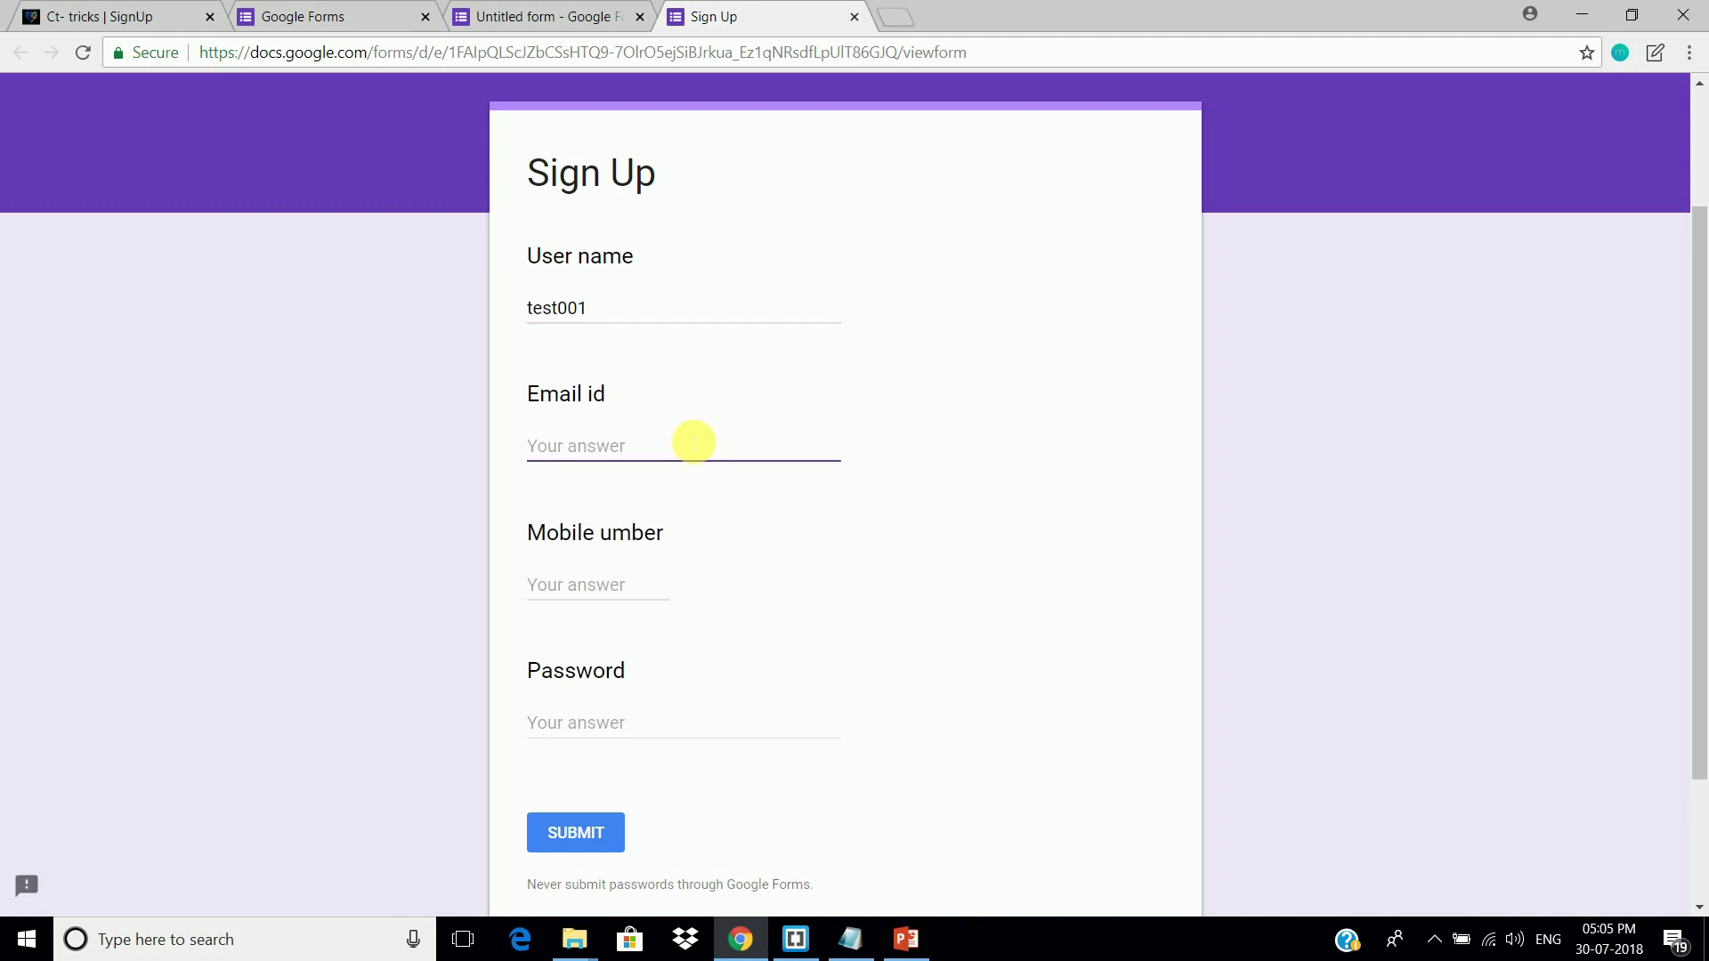
{"action": "type", "text": "test@example.com"}
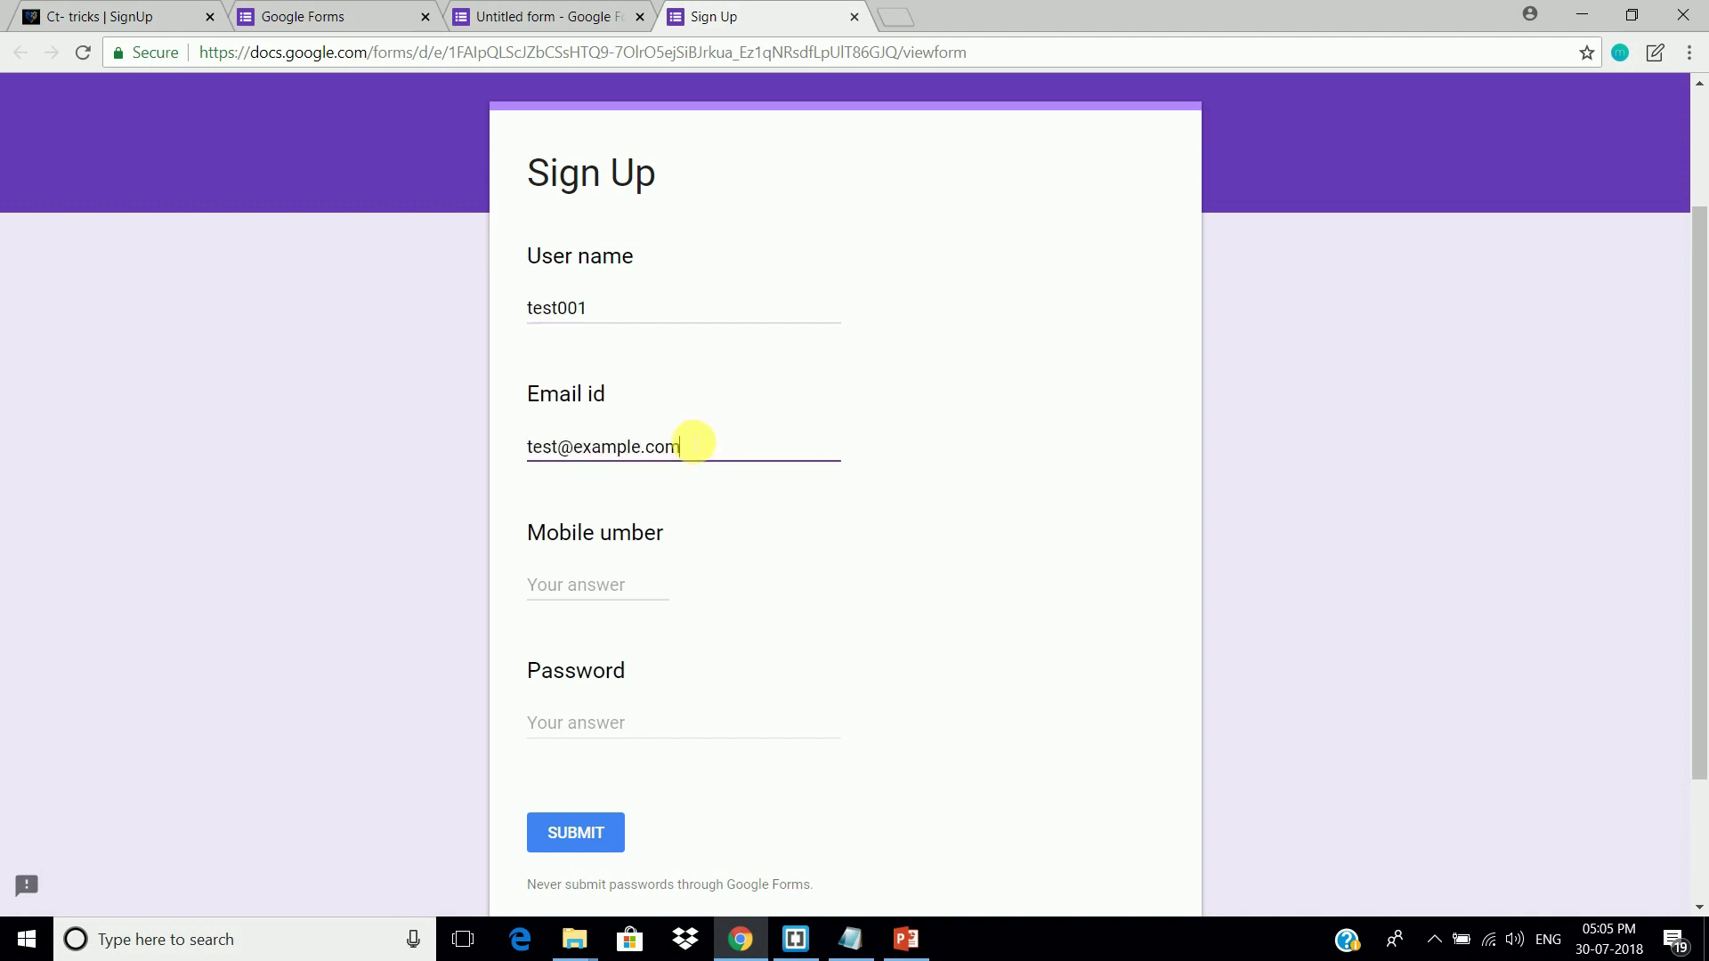
Step: Enter a test mobile number and test password, then submit the response
{"action": "left_click", "coordinate": [592, 590]}
{"action": "type", "text": "1234567890"}
{"action": "left_click", "coordinate": [591, 719]}
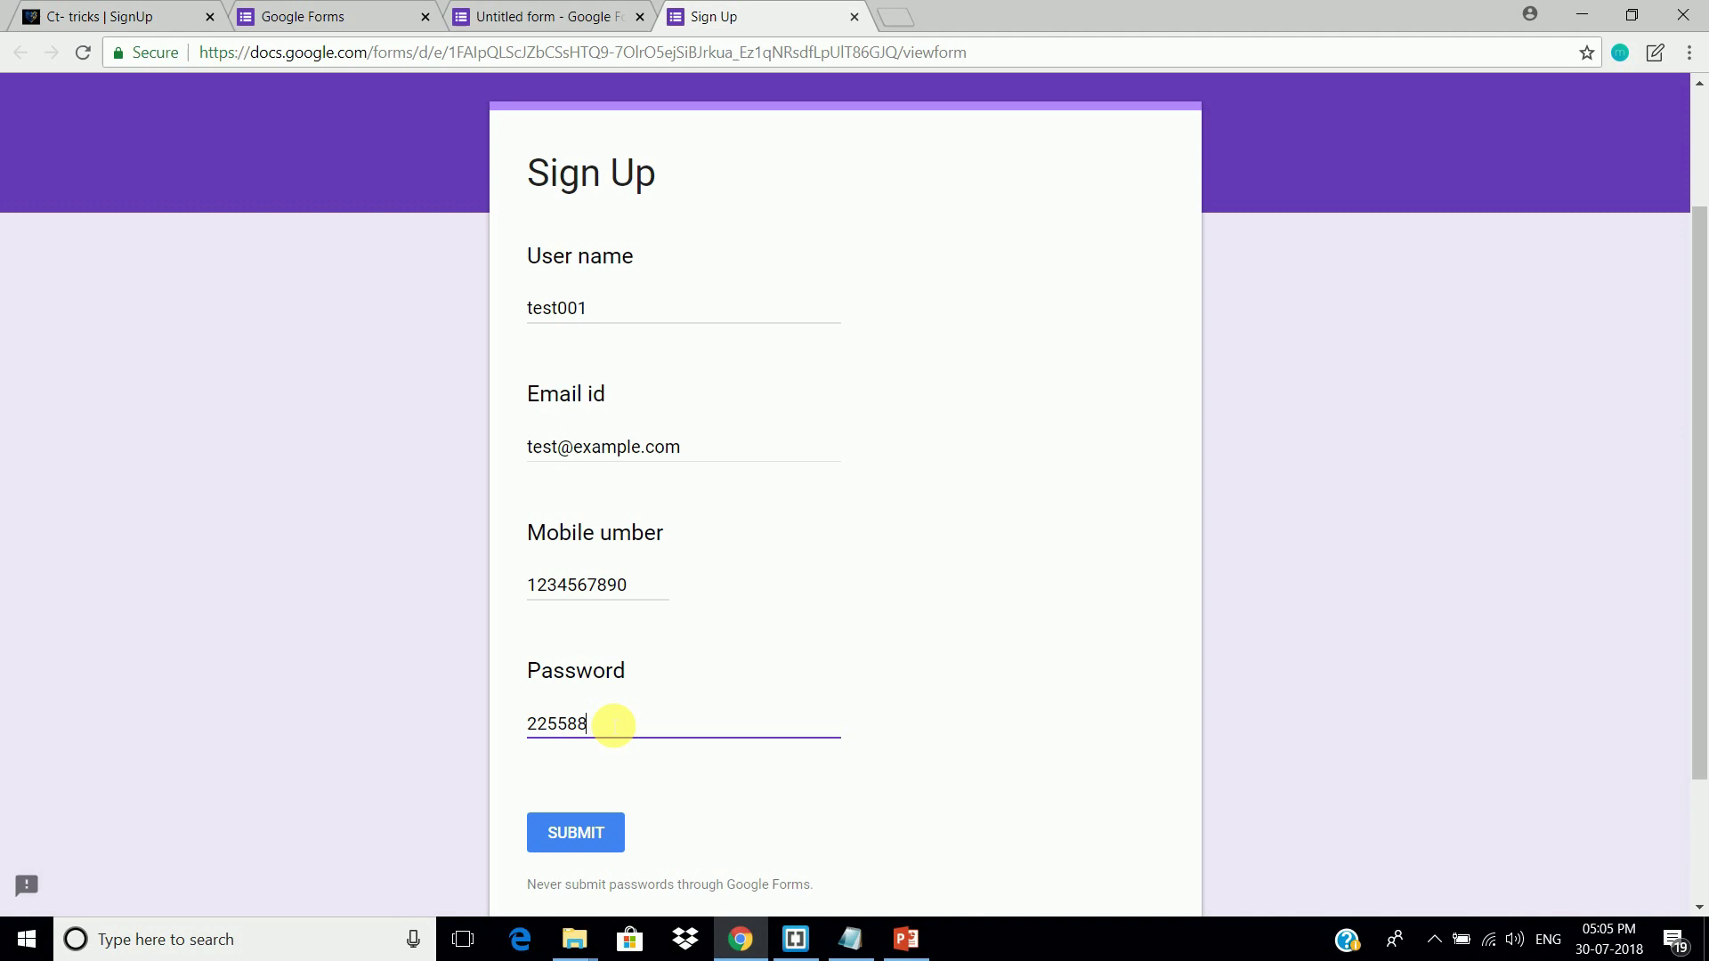
{"action": "left_click", "coordinate": [610, 837]}
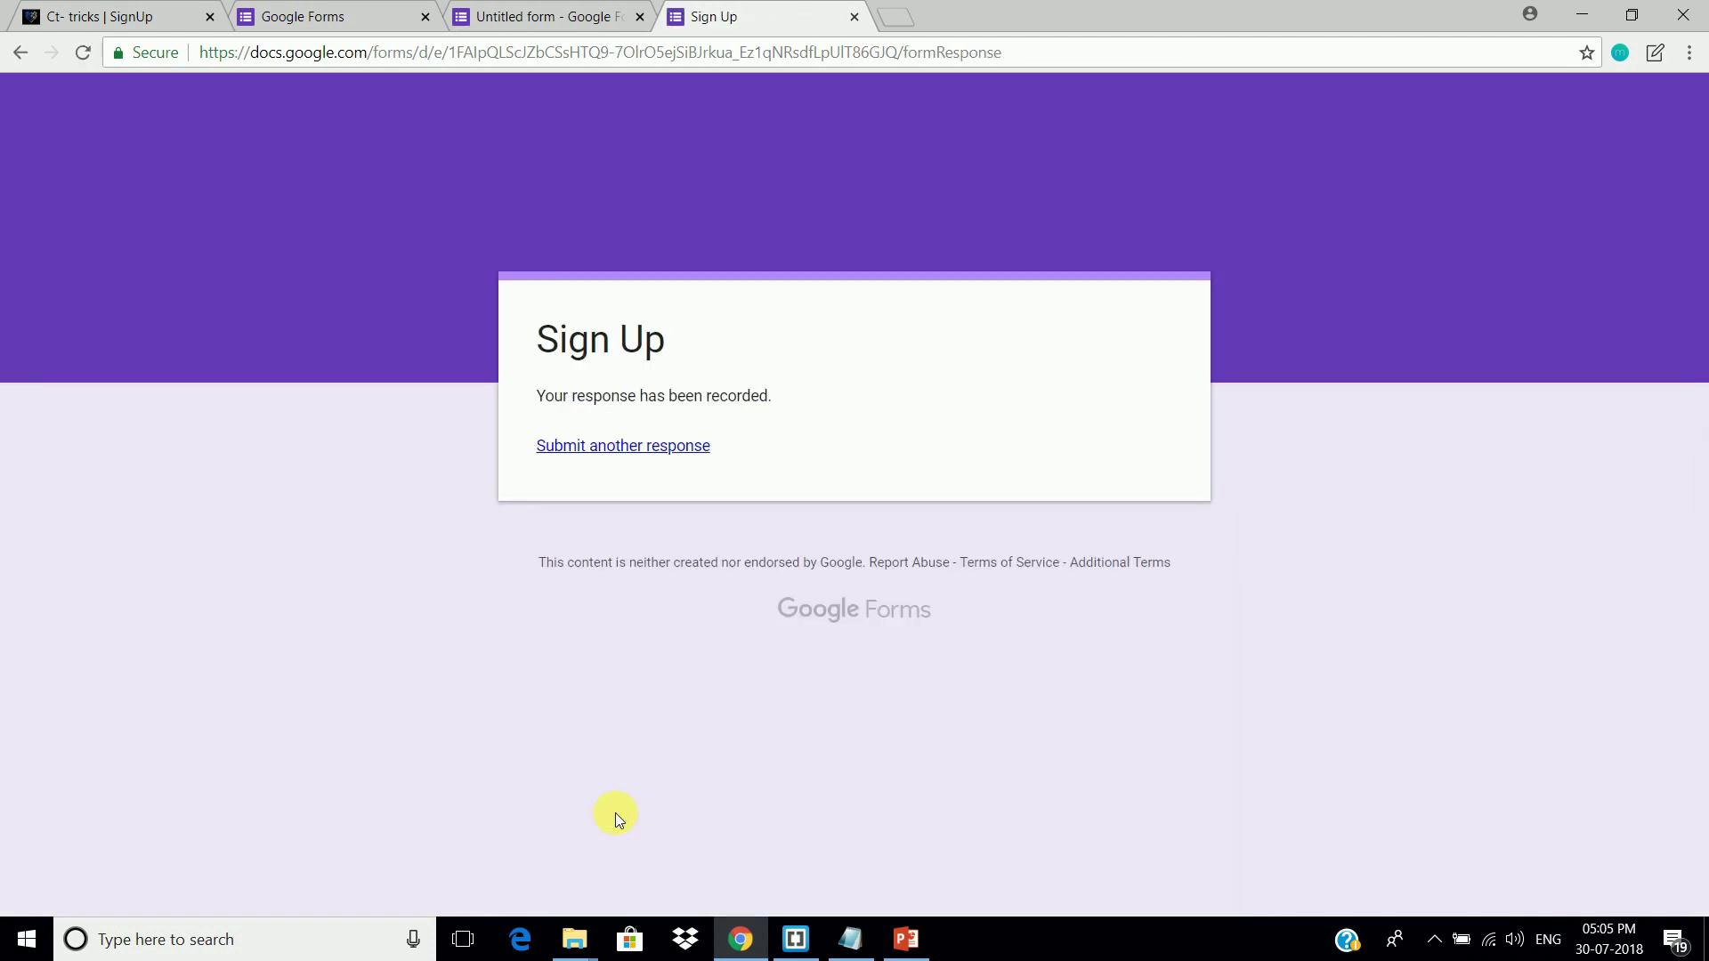
Step: Return to the form editor and review the single collected response
{"action": "left_click", "coordinate": [569, 16]}
{"action": "left_click", "coordinate": [890, 249]}
{"action": "scroll", "coordinate": [988, 489], "scroll_direction": "down", "scroll_amount": 2}
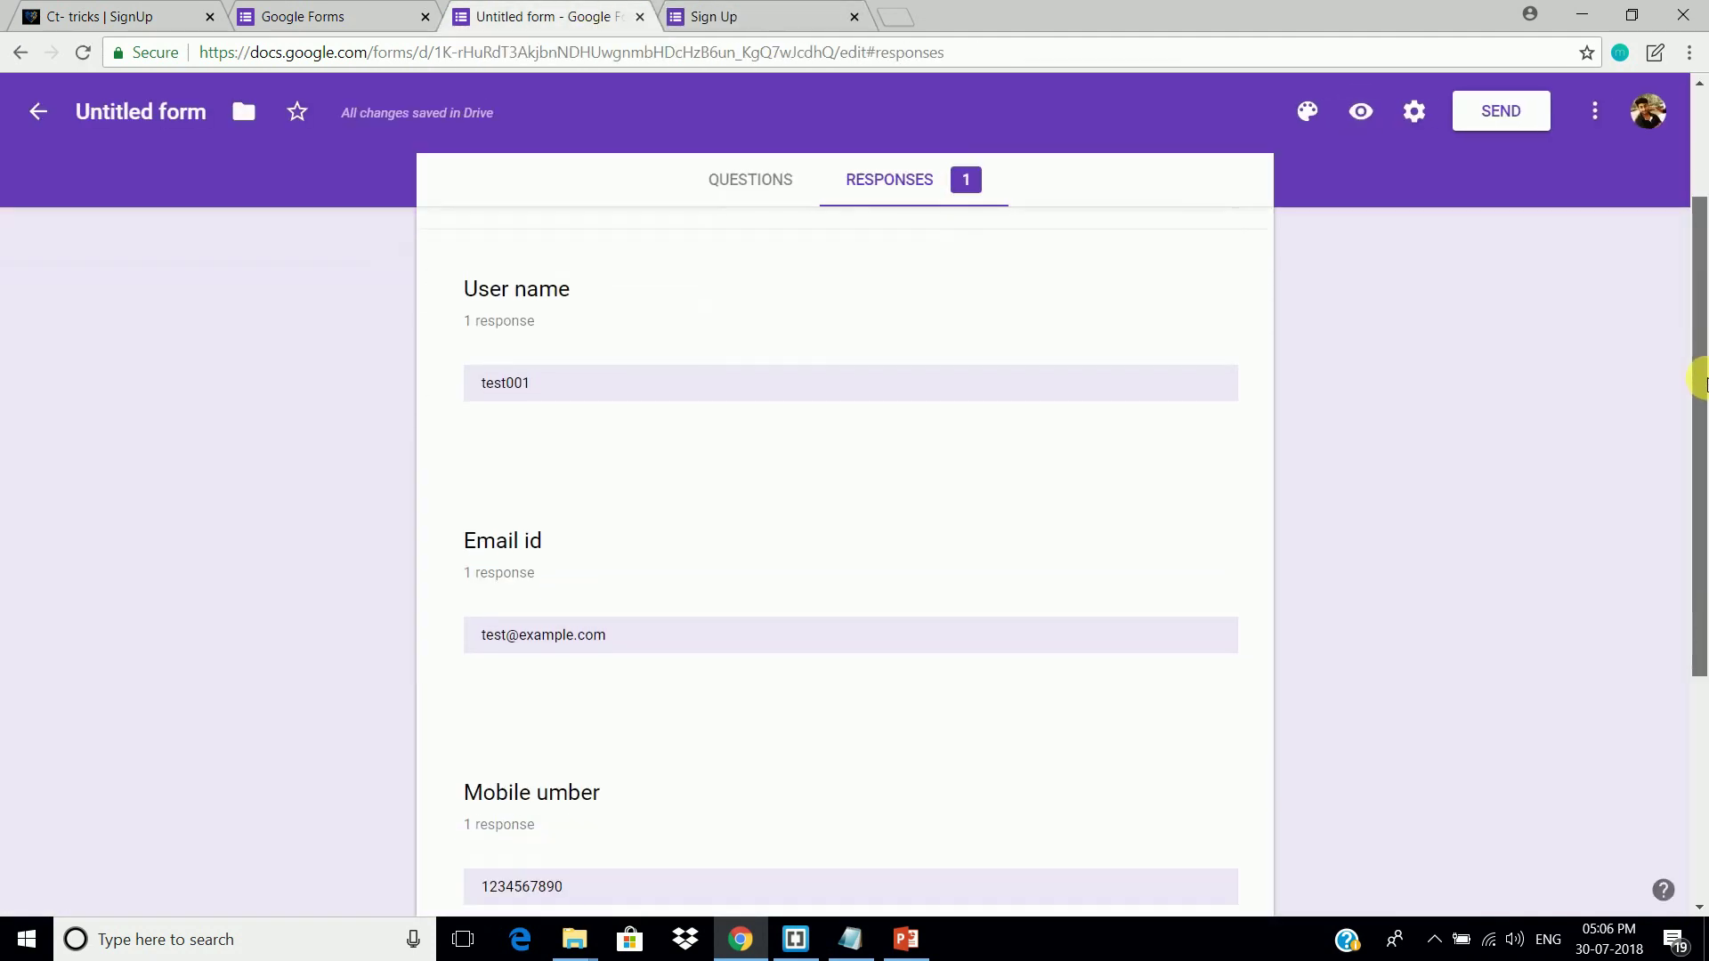
{"action": "left_click_drag", "start_coordinate": [1701, 321], "coordinate": [1700, 249]}
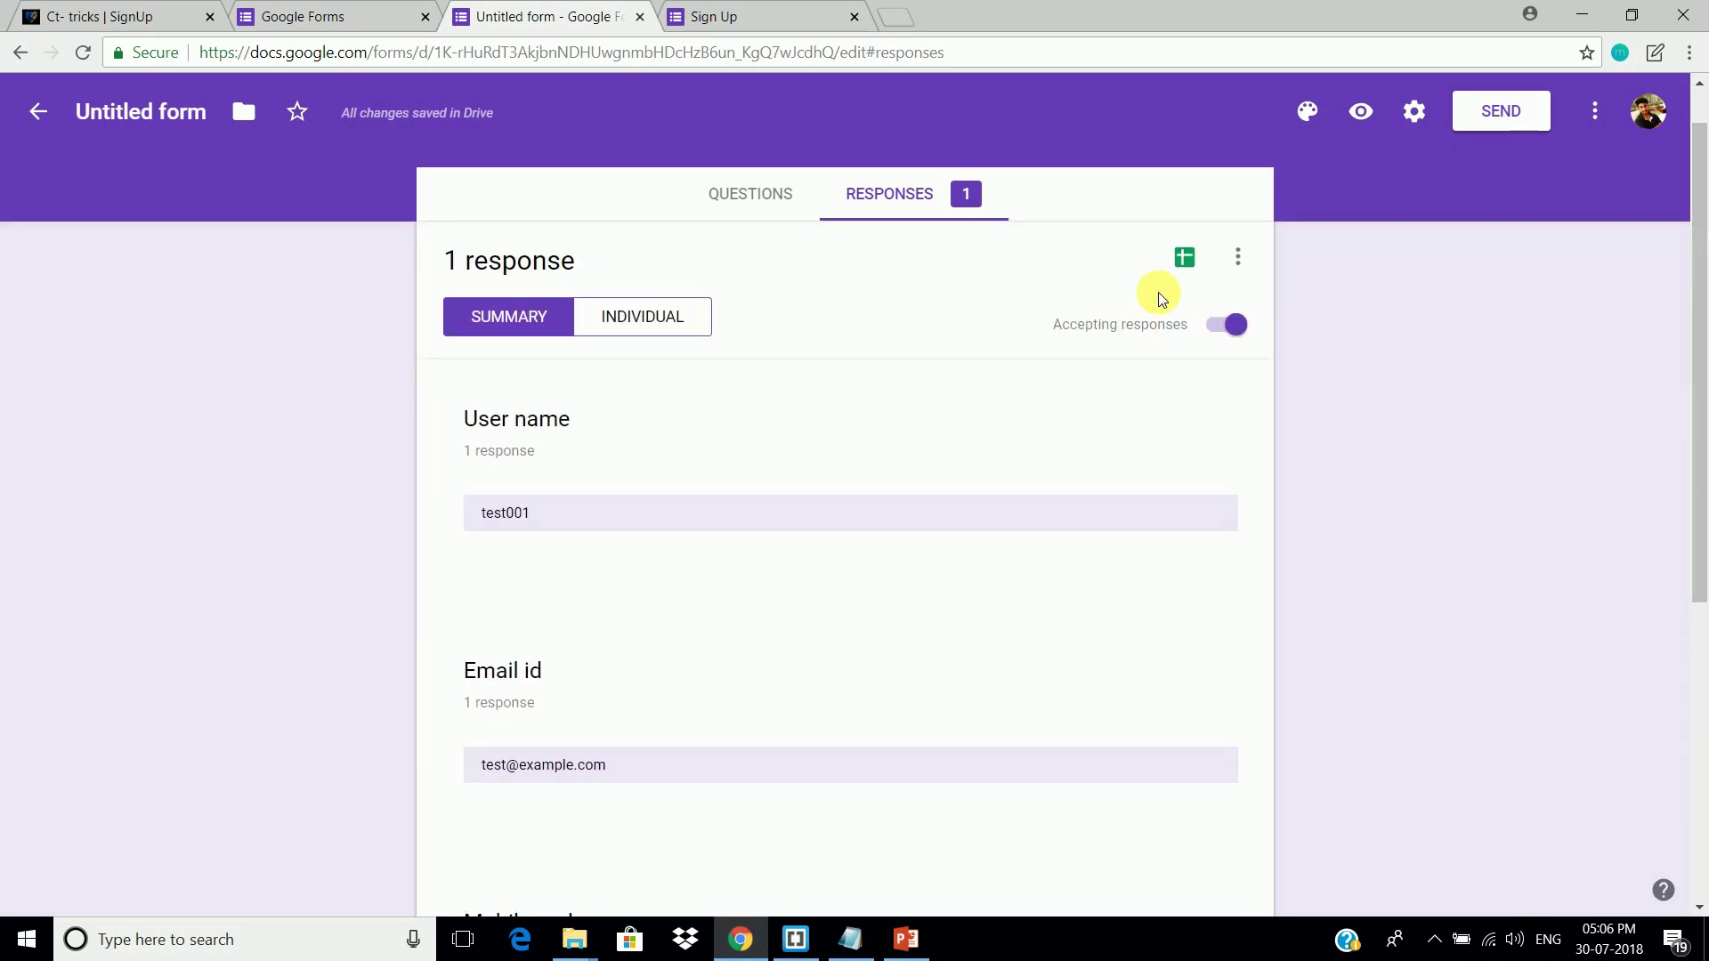
Step: Start a new response spreadsheet and rename it to 'Sign Up'
{"action": "left_click", "coordinate": [1185, 259]}
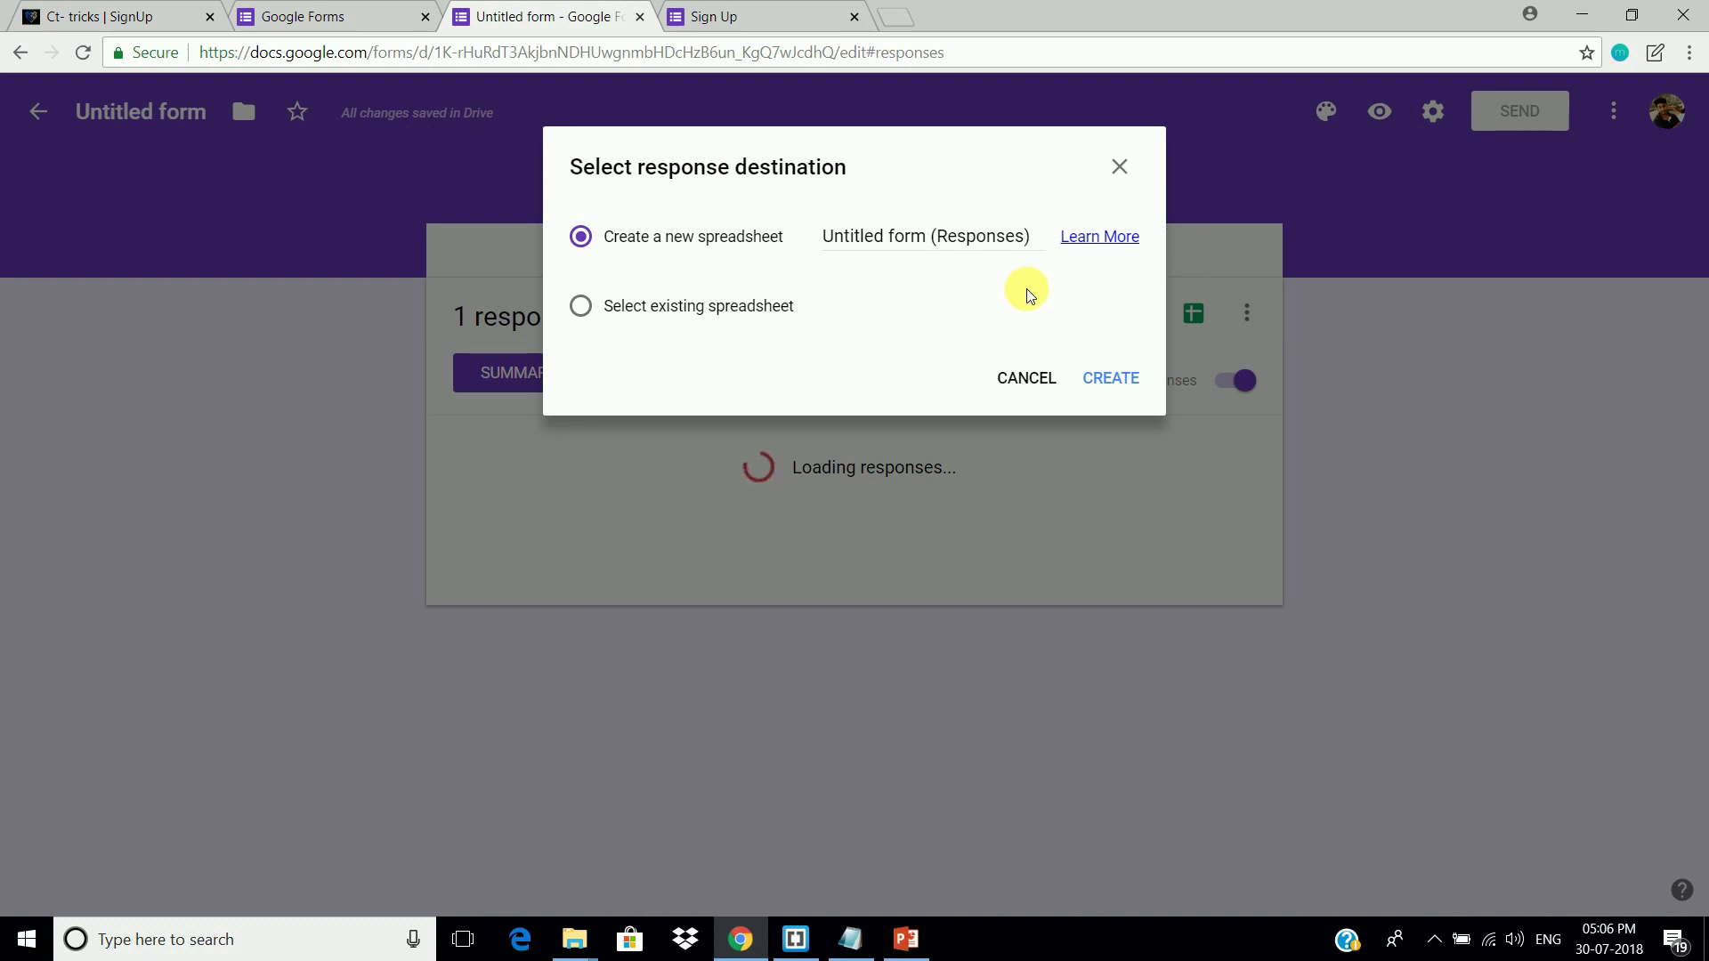
{"action": "triple_click", "coordinate": [976, 238]}
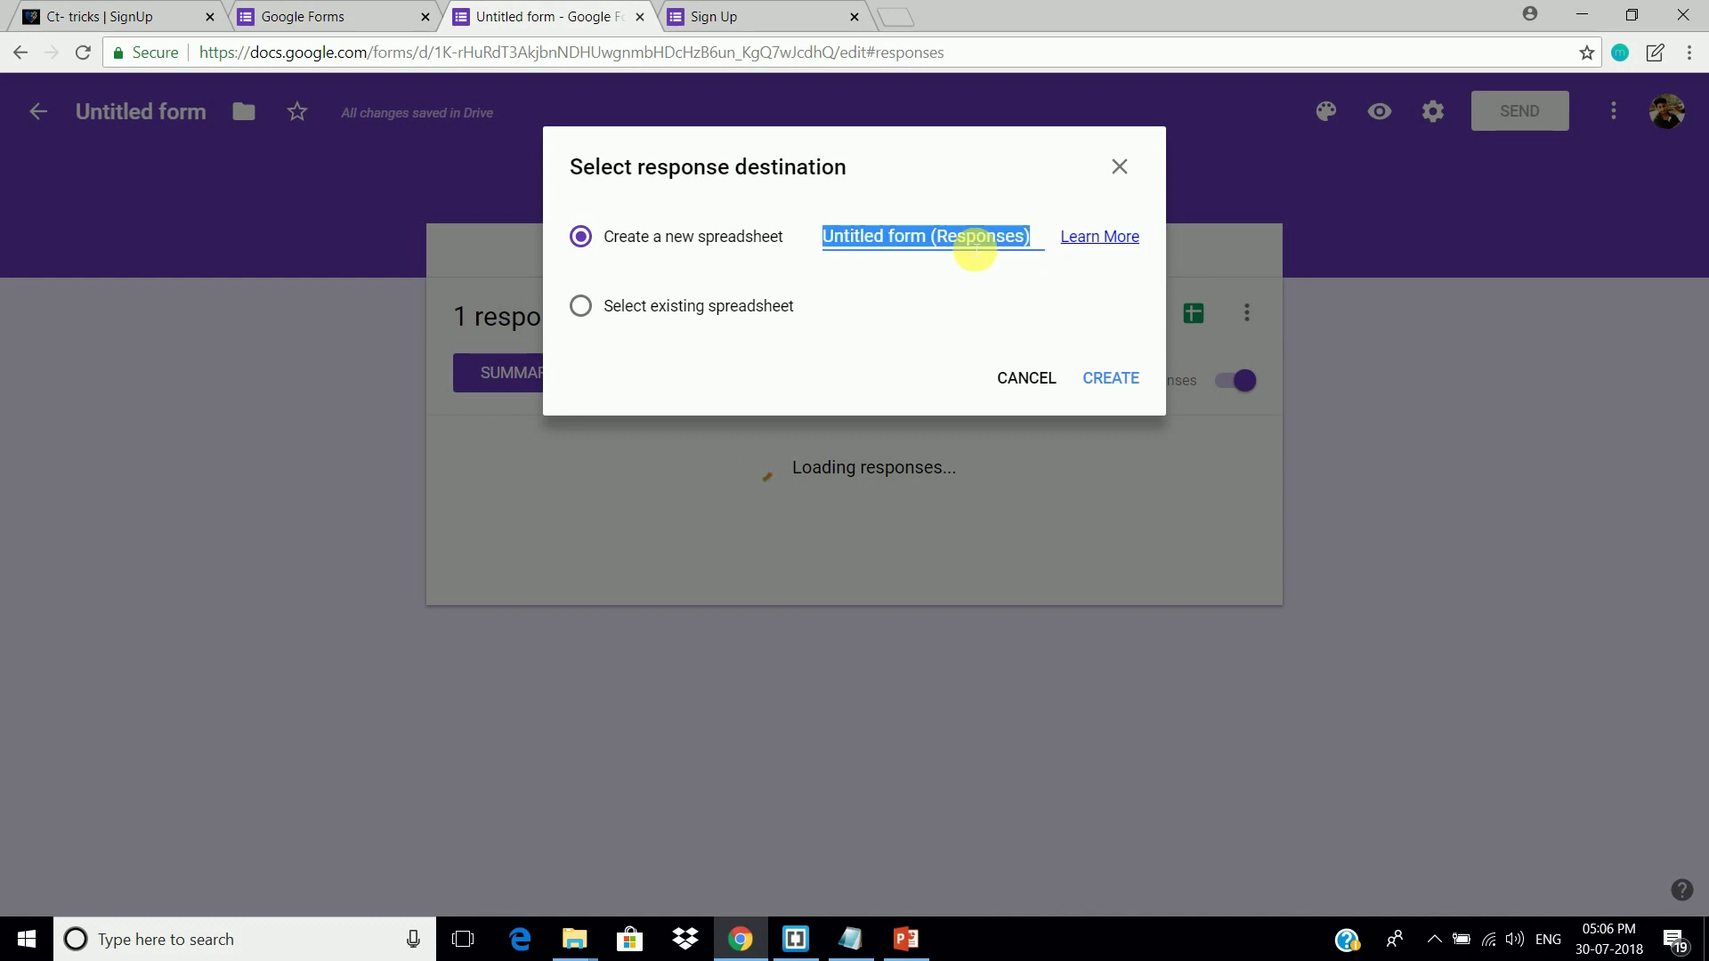
{"action": "type", "text": "Sign"}
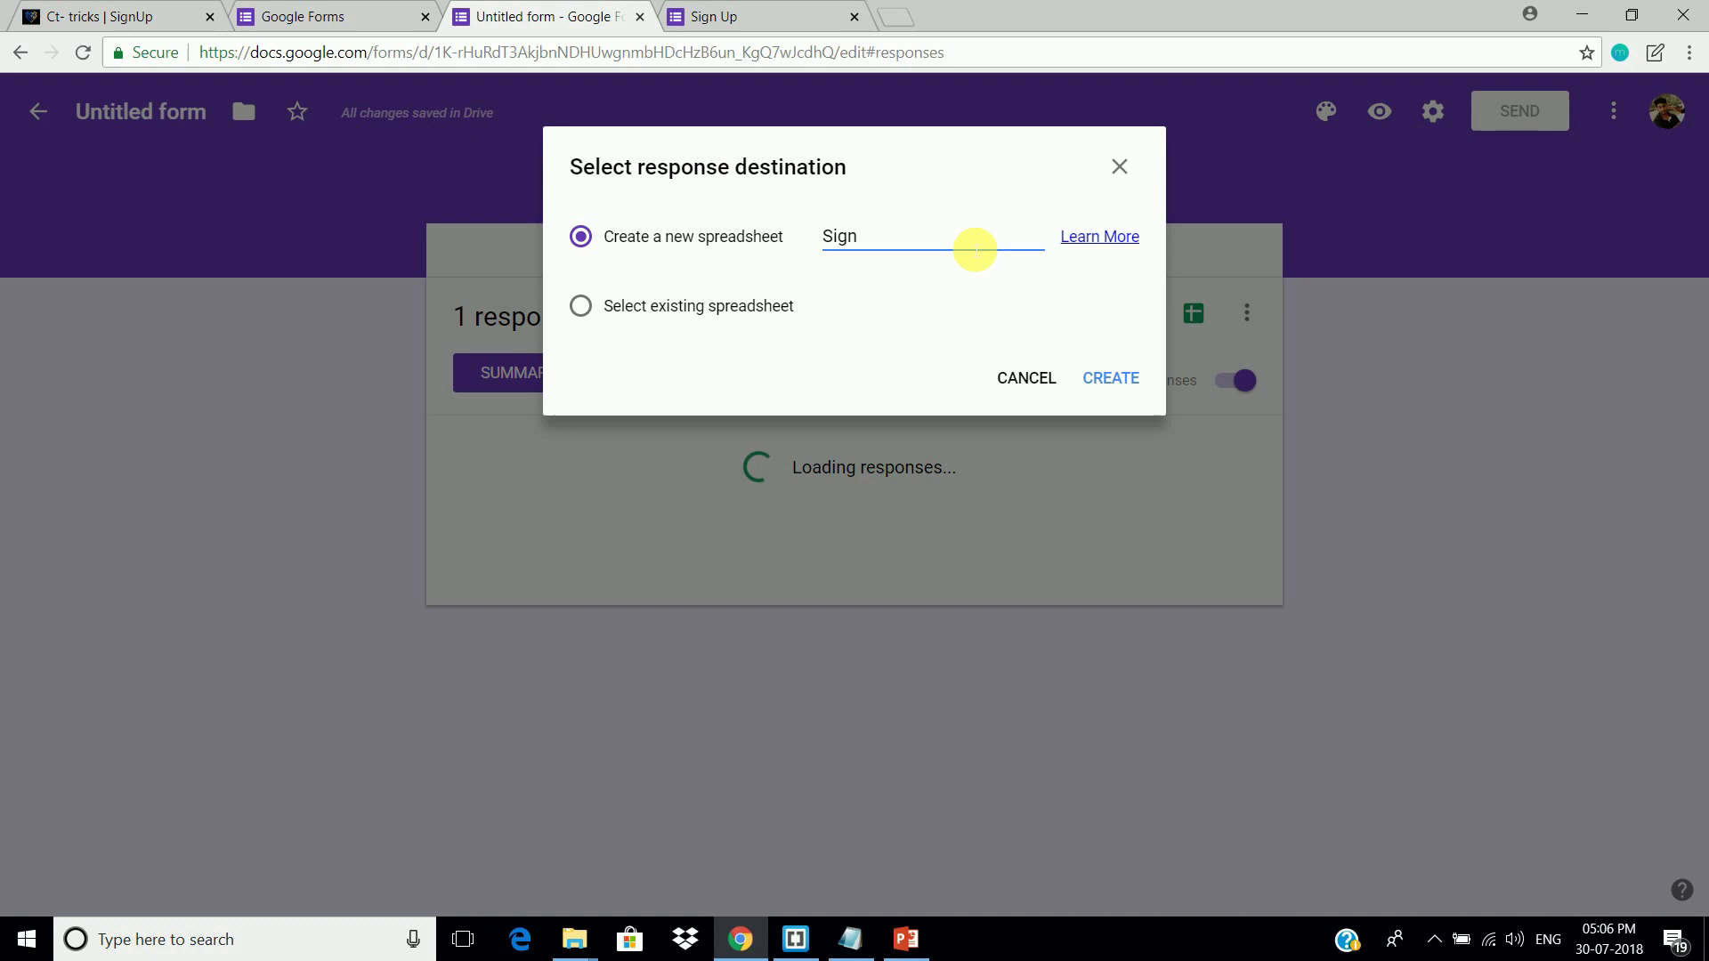
{"action": "type", "text": " Up"}
Step: Confirm creation of the linked 'Sign Up' sheet holding the test response in Form Responses 1
{"action": "left_click", "coordinate": [1112, 379]}
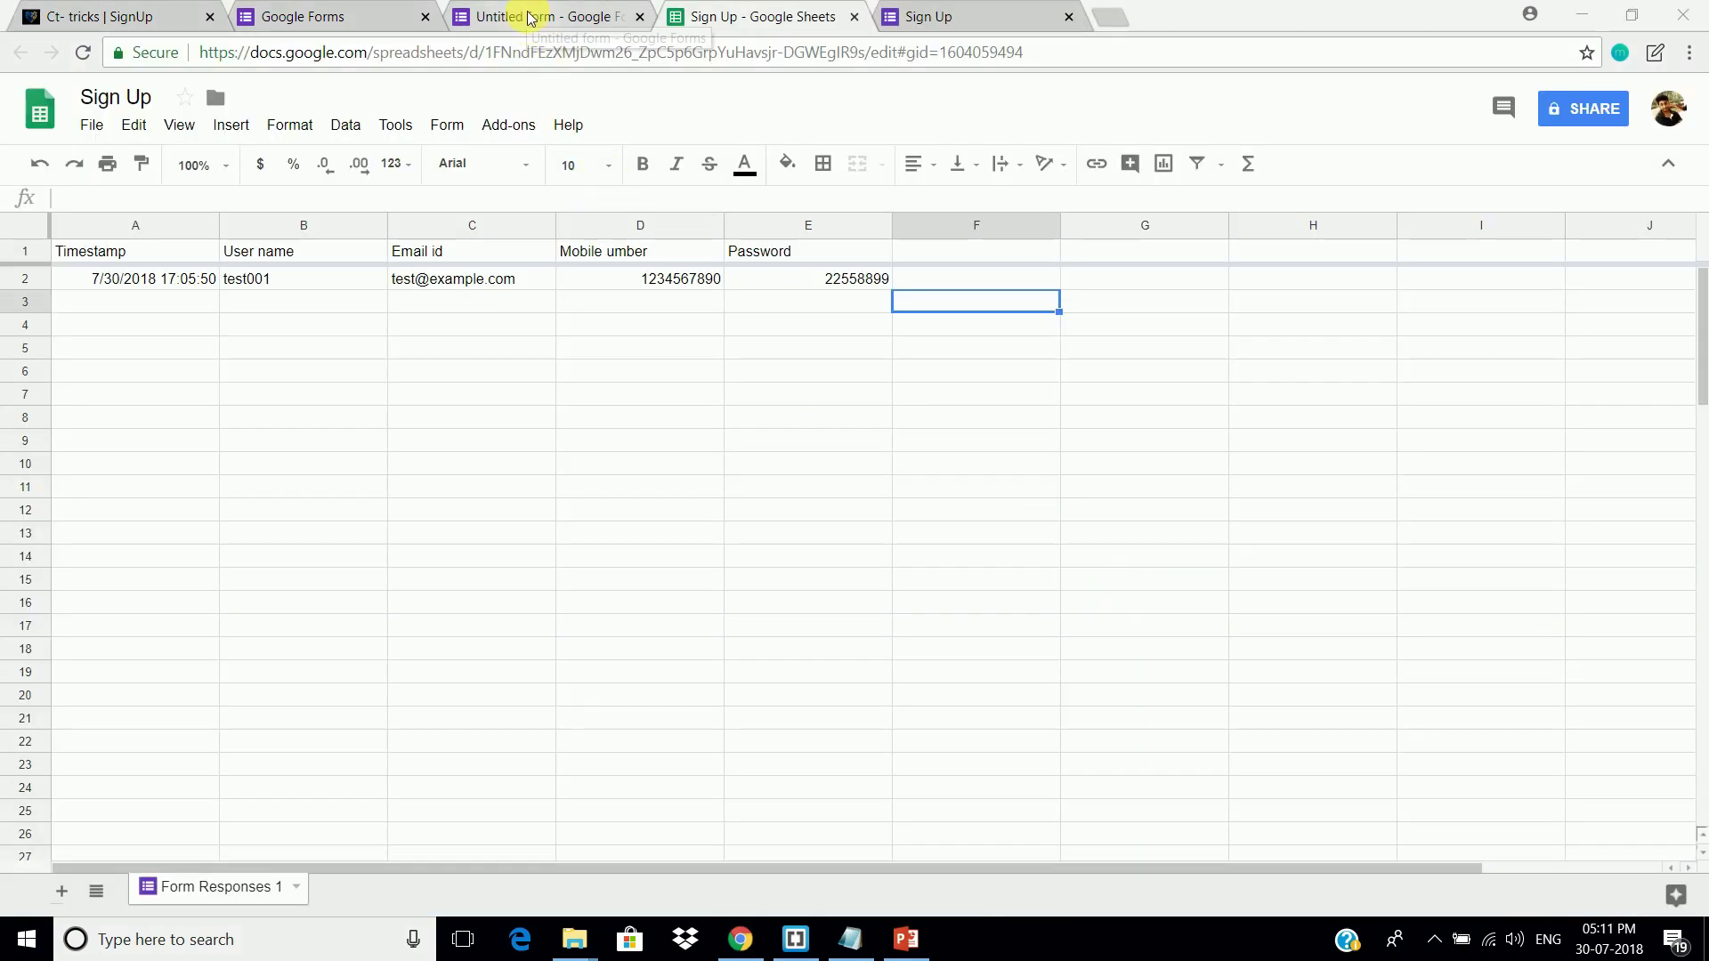
Step: Open the live form preview and view its page source
{"action": "left_click", "coordinate": [528, 16]}
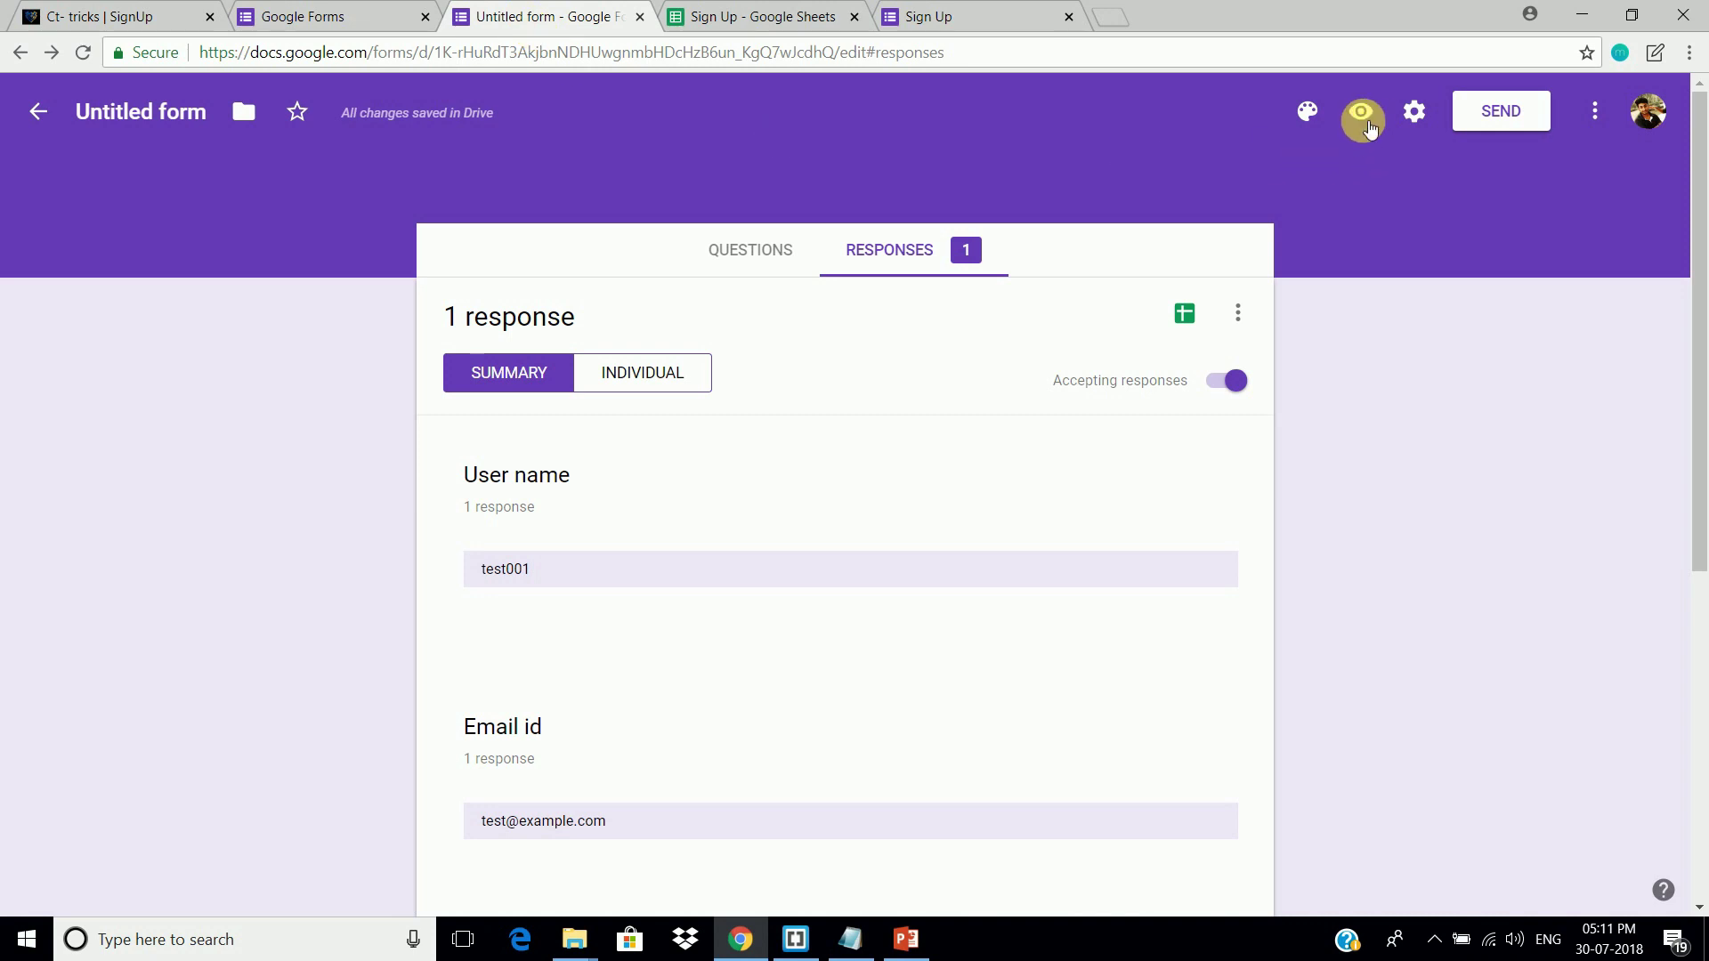
{"action": "left_click", "coordinate": [1362, 114]}
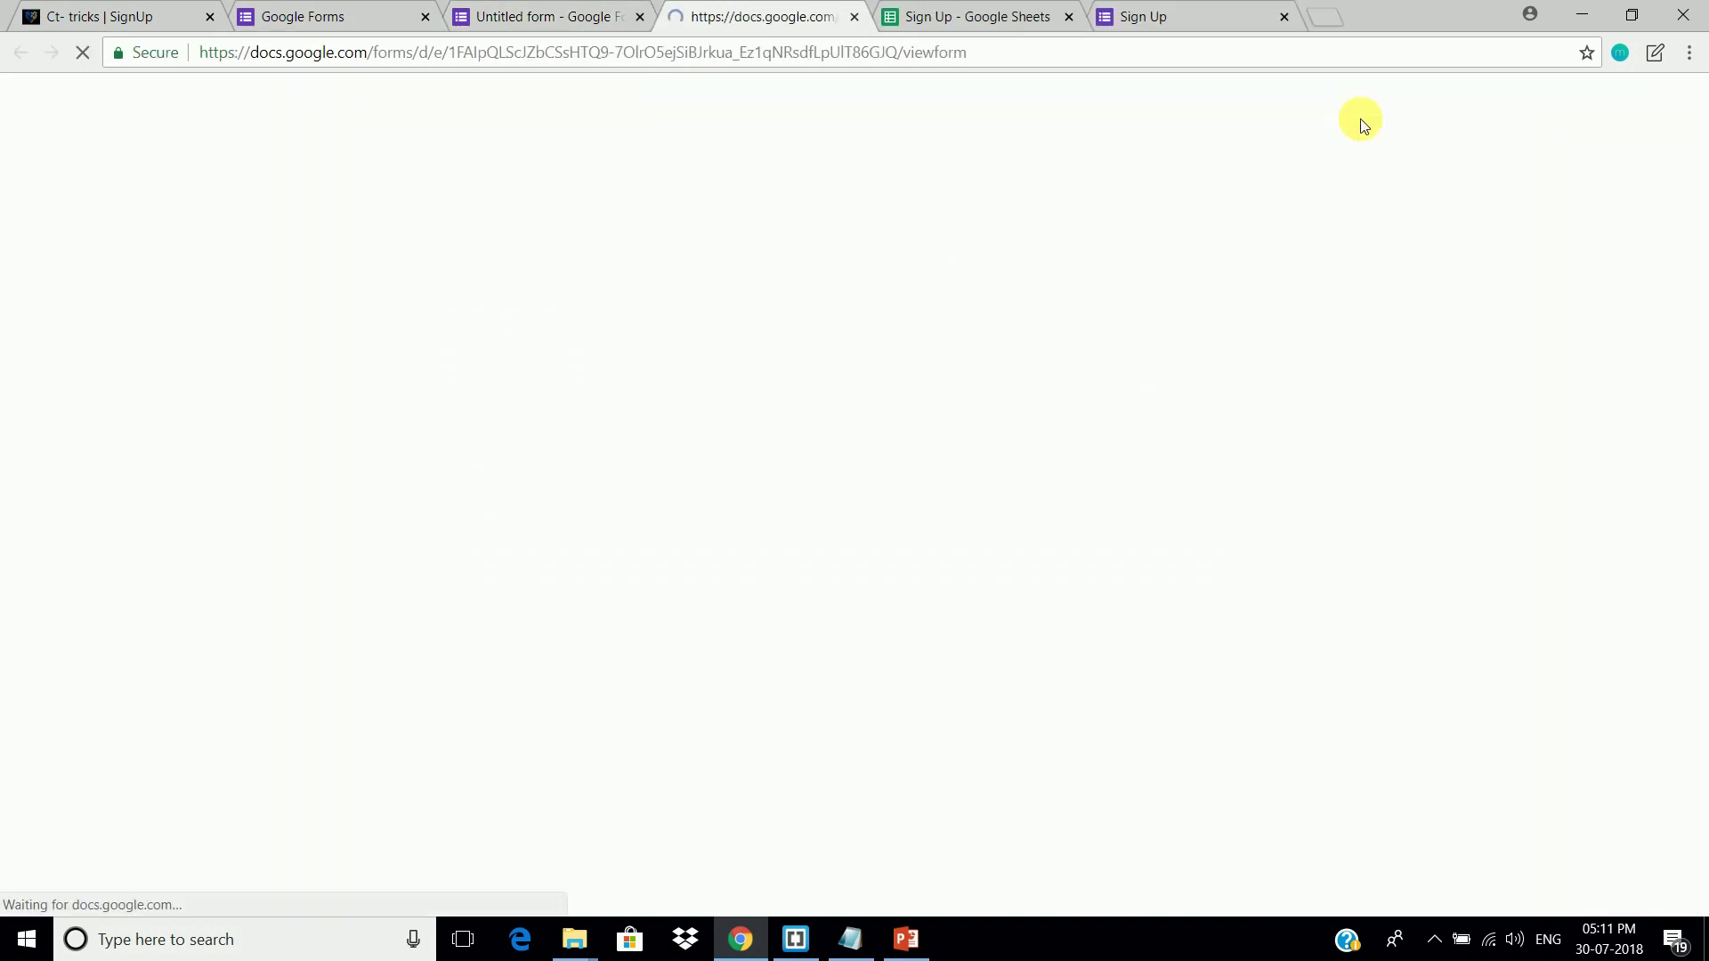
{"action": "key", "text": "ctrl+u"}
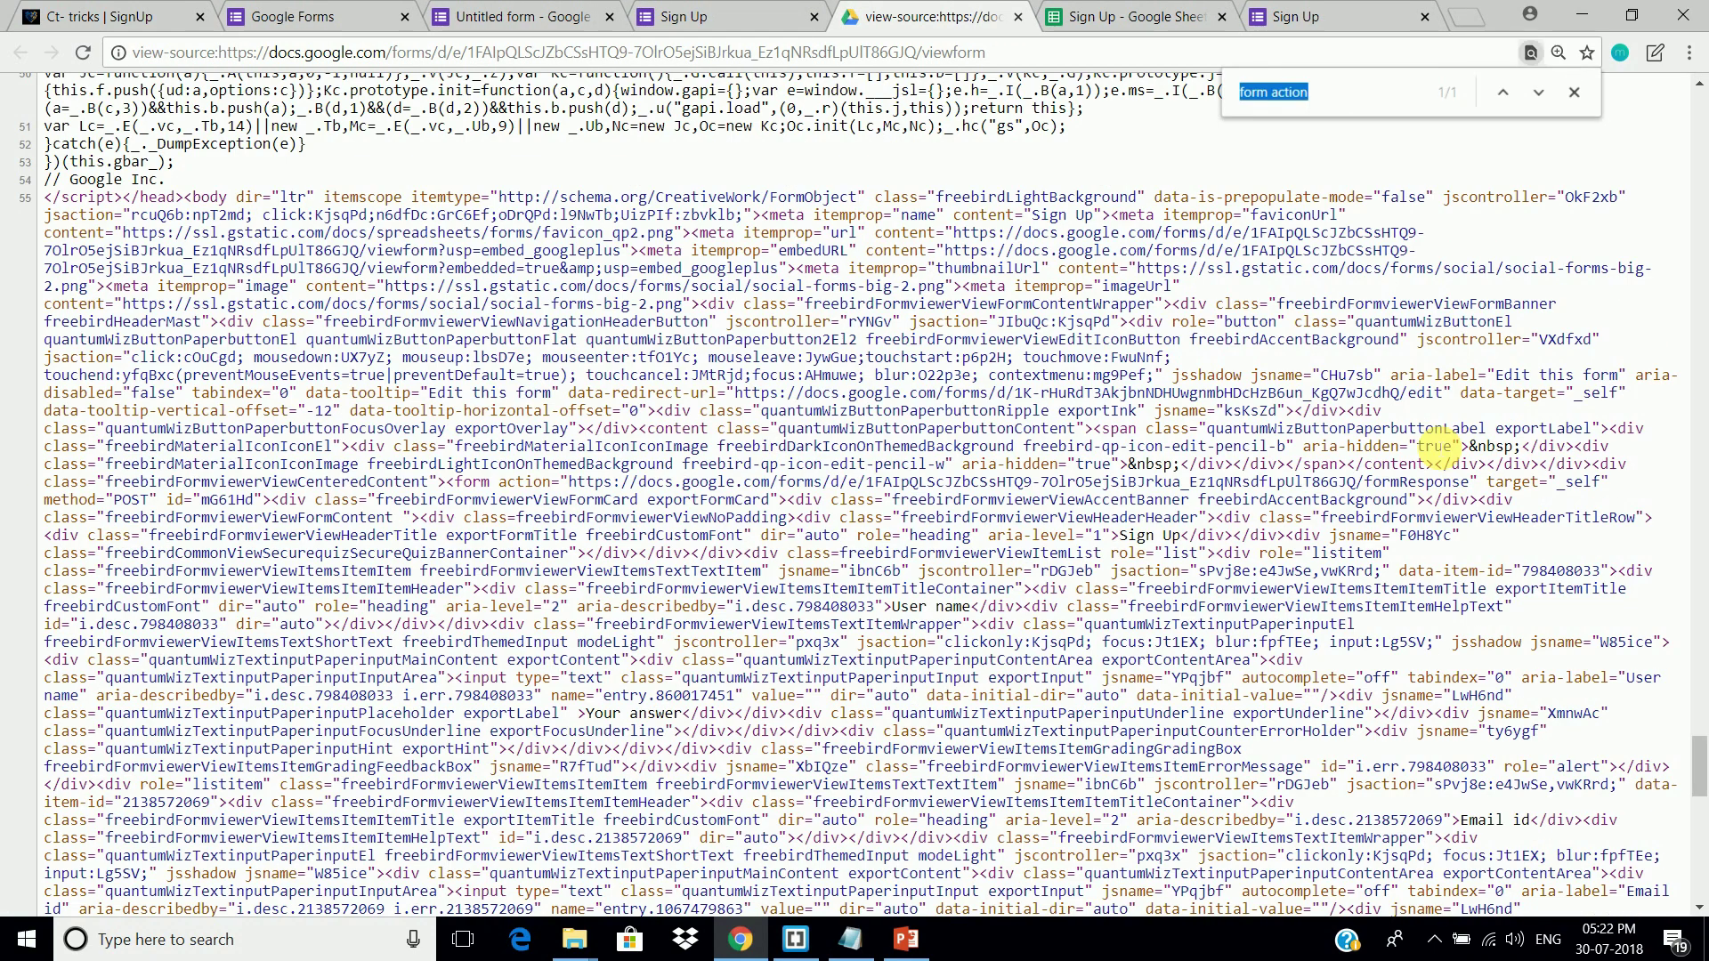
Step: Find 'form action' in the source and copy the formResponse URL
{"action": "key", "text": "ctrl+f"}
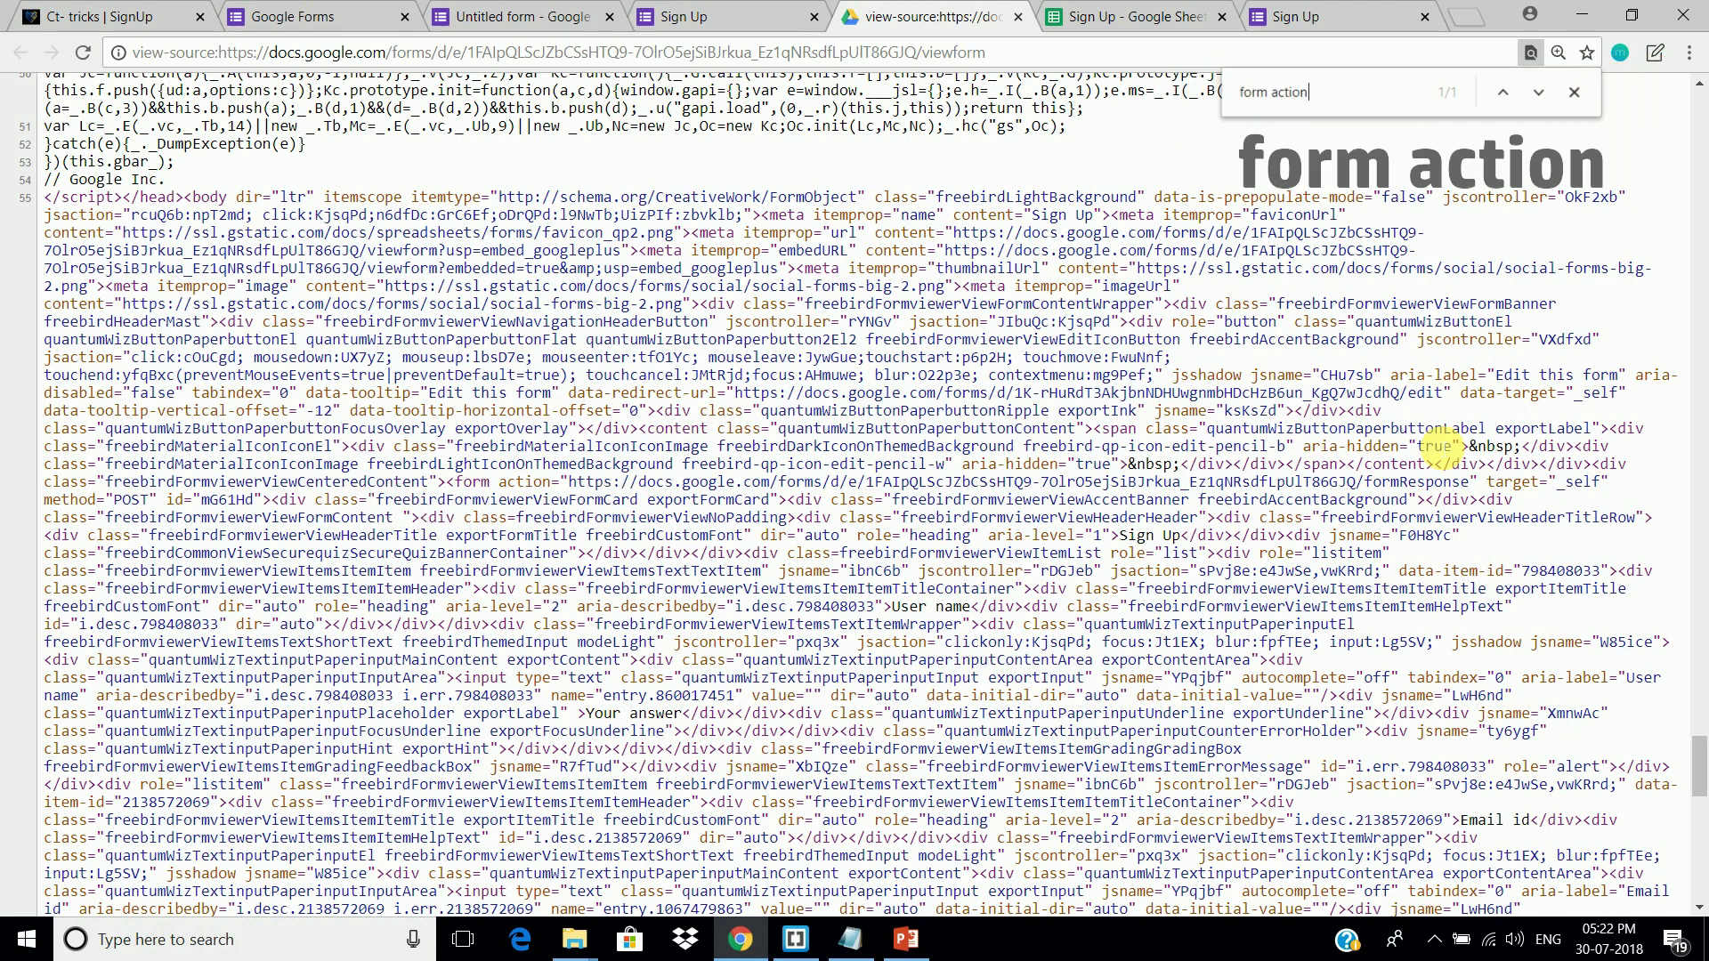
{"action": "key", "text": "Return"}
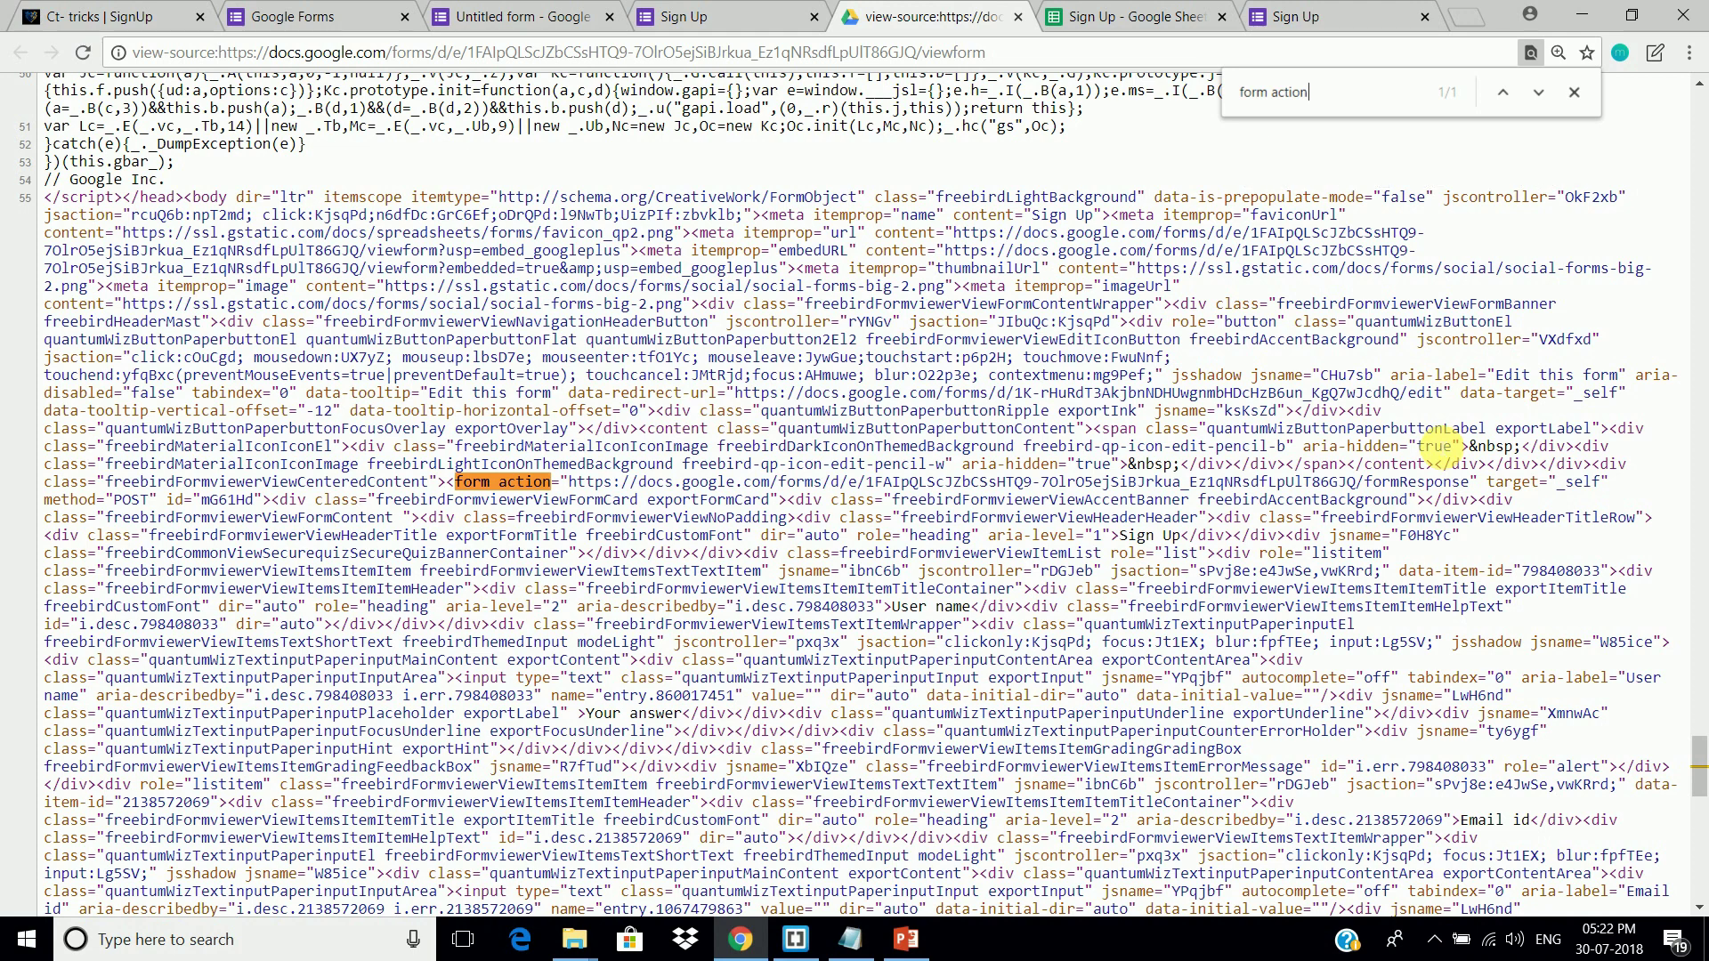
{"action": "left_click_drag", "start_coordinate": [570, 482], "coordinate": [1473, 481]}
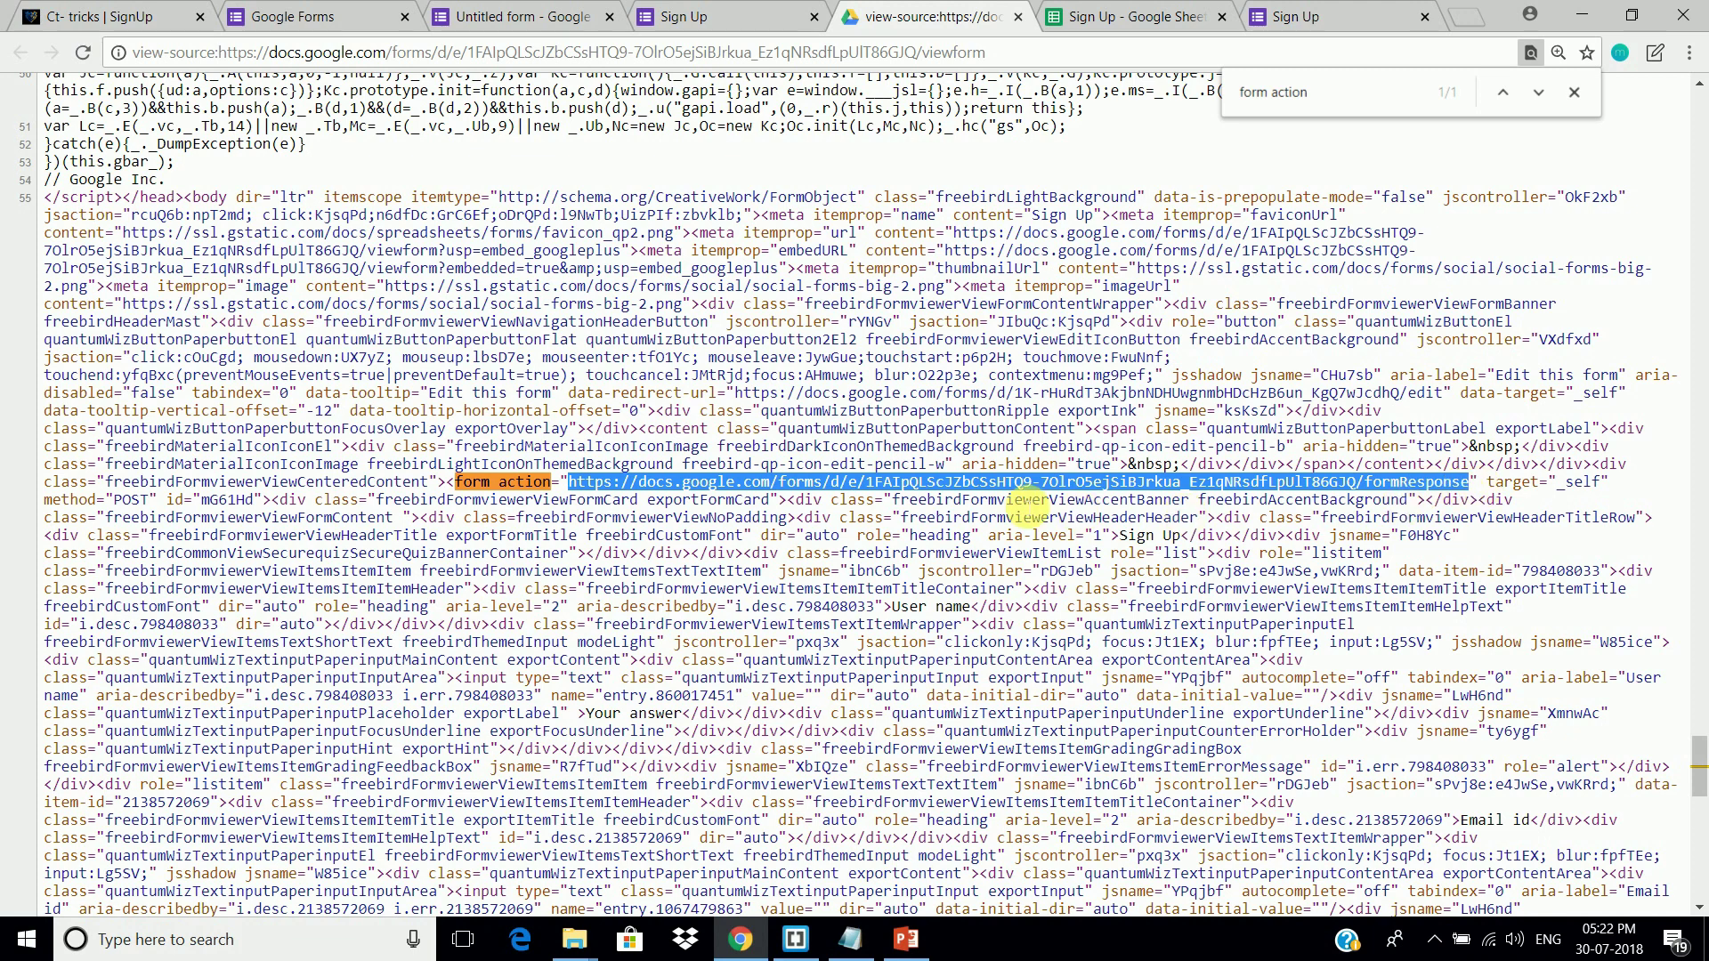
{"action": "right_click", "coordinate": [1015, 485]}
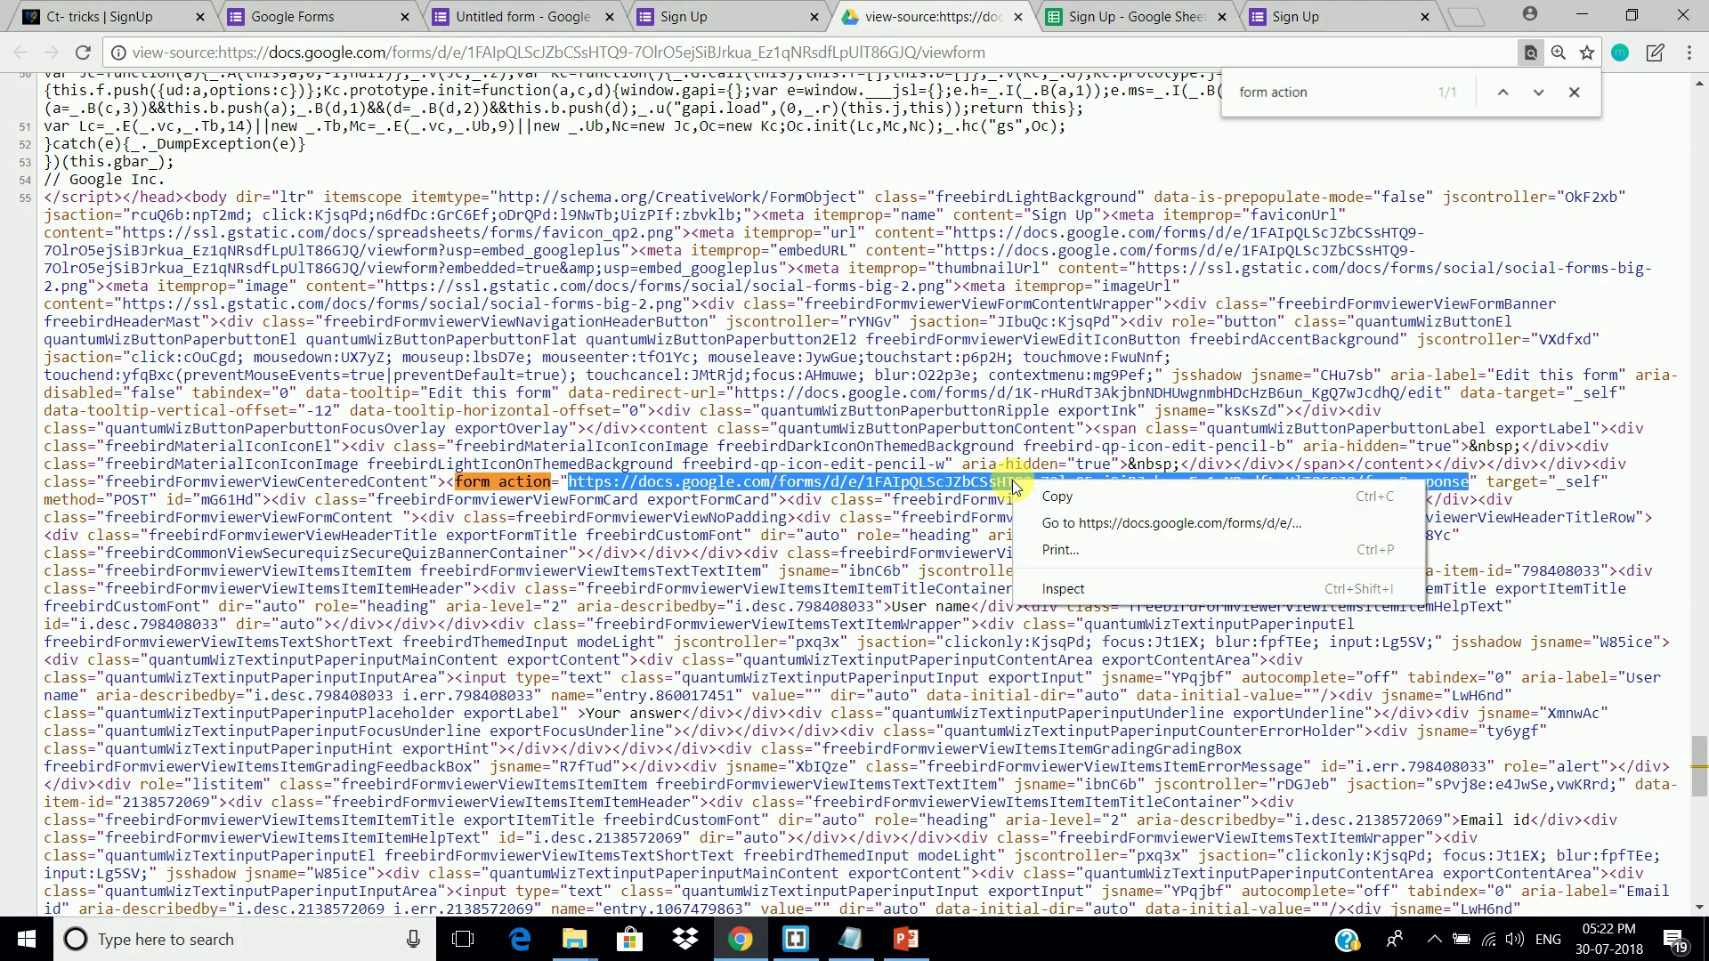
{"action": "left_click", "coordinate": [1057, 505]}
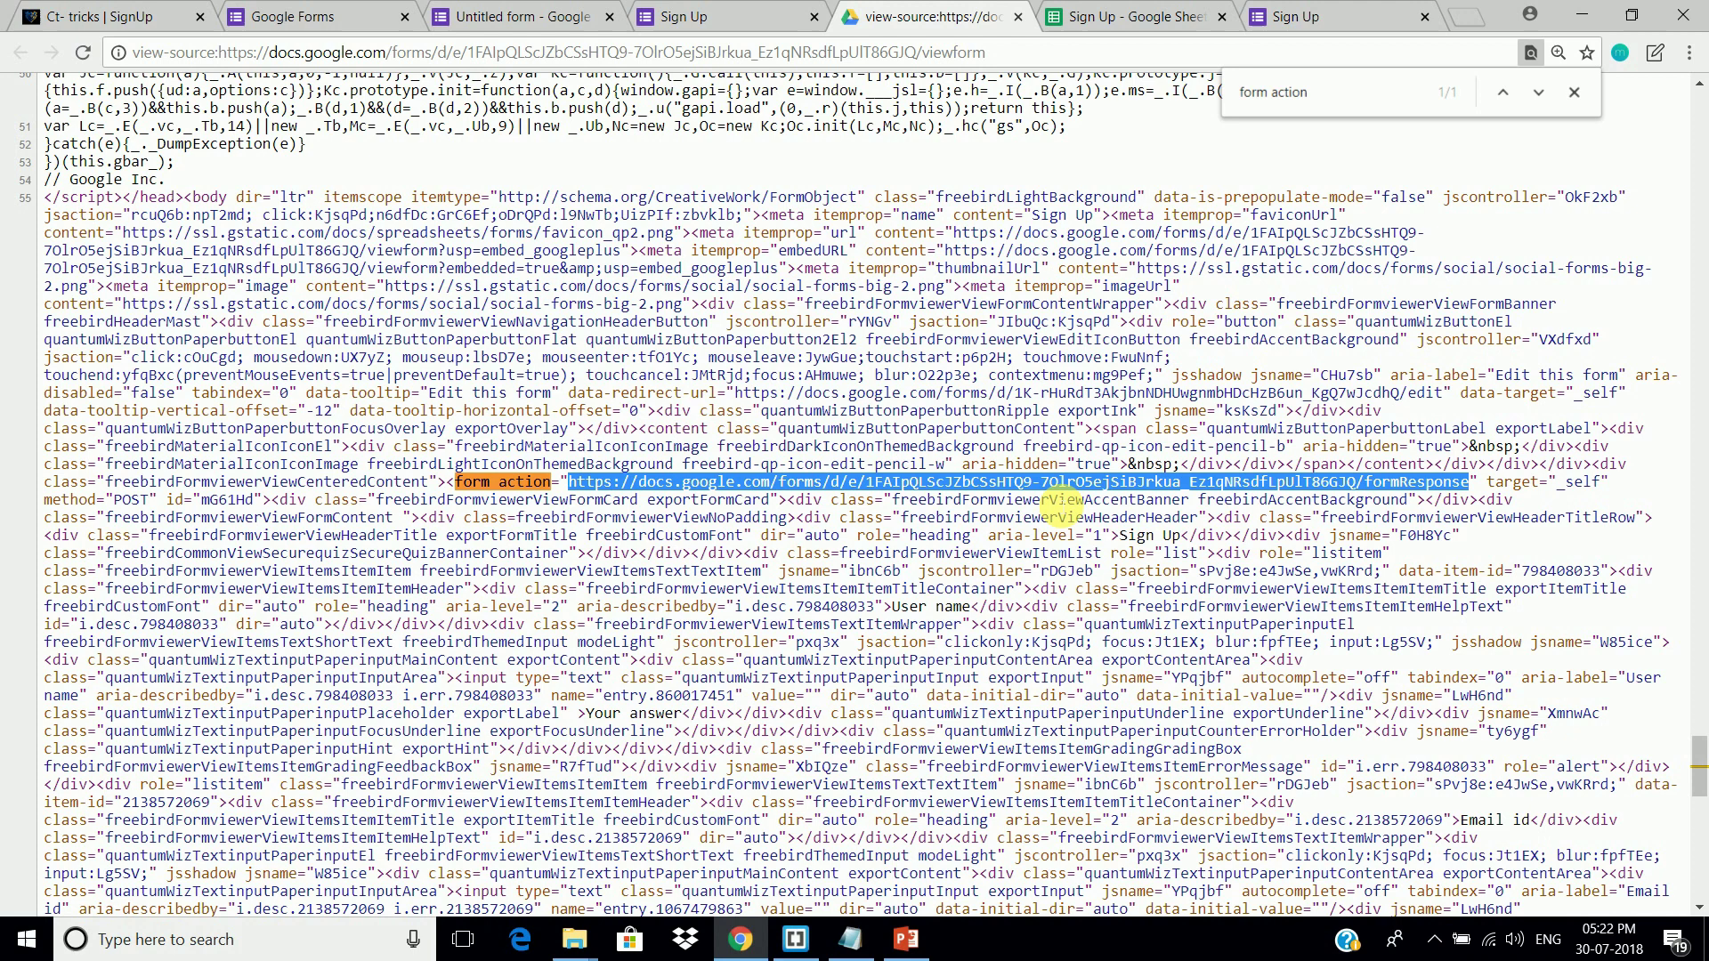
{"action": "left_click", "coordinate": [814, 949]}
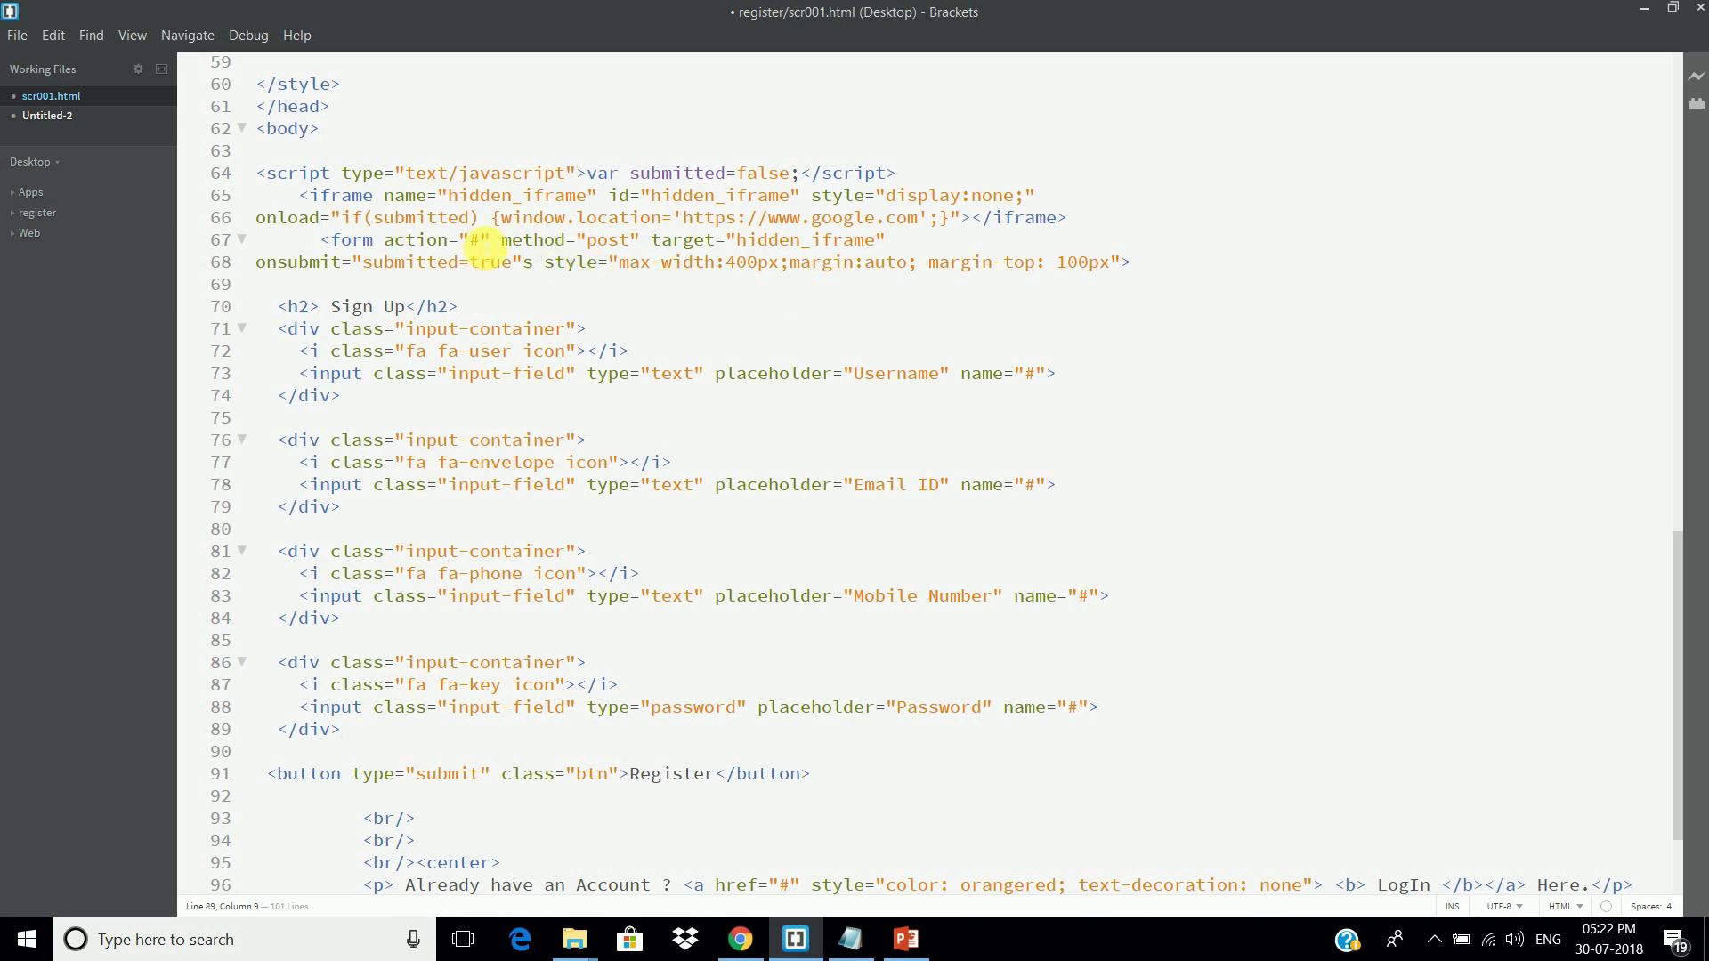
Step: Replace the '#' in line 67's form action with the copied formResponse URL
{"action": "left_click_drag", "start_coordinate": [470, 239], "coordinate": [486, 240]}
{"action": "left_click", "coordinate": [440, 240]}
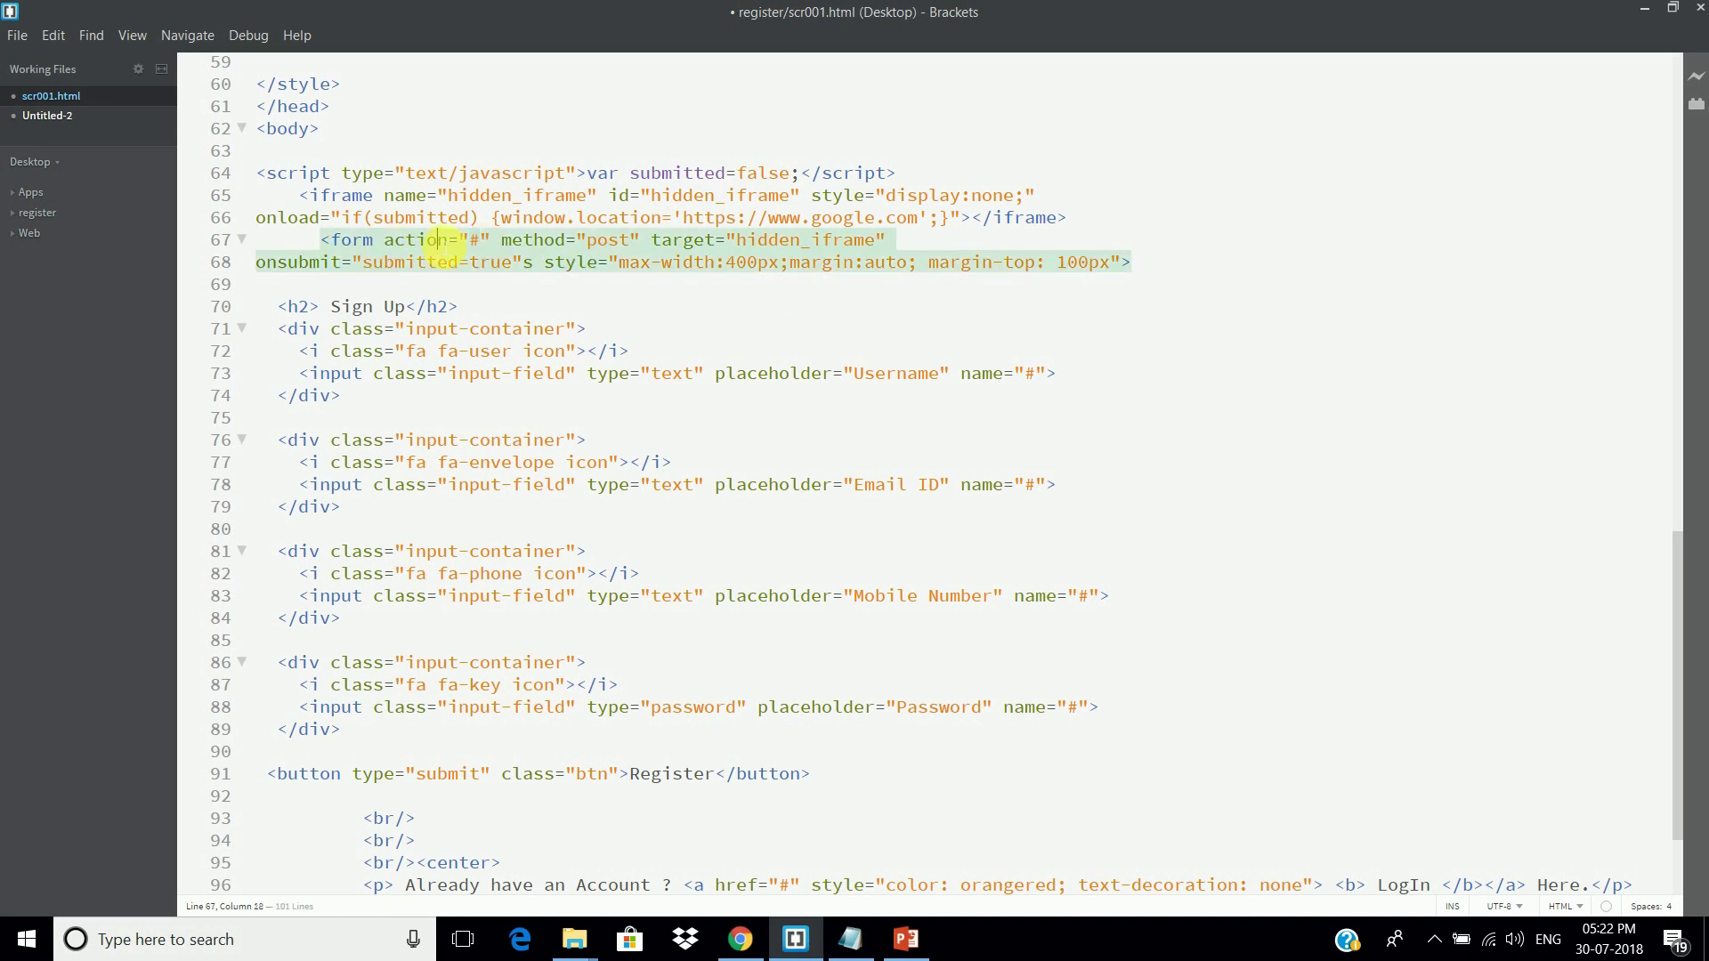
{"action": "double_click", "coordinate": [414, 240]}
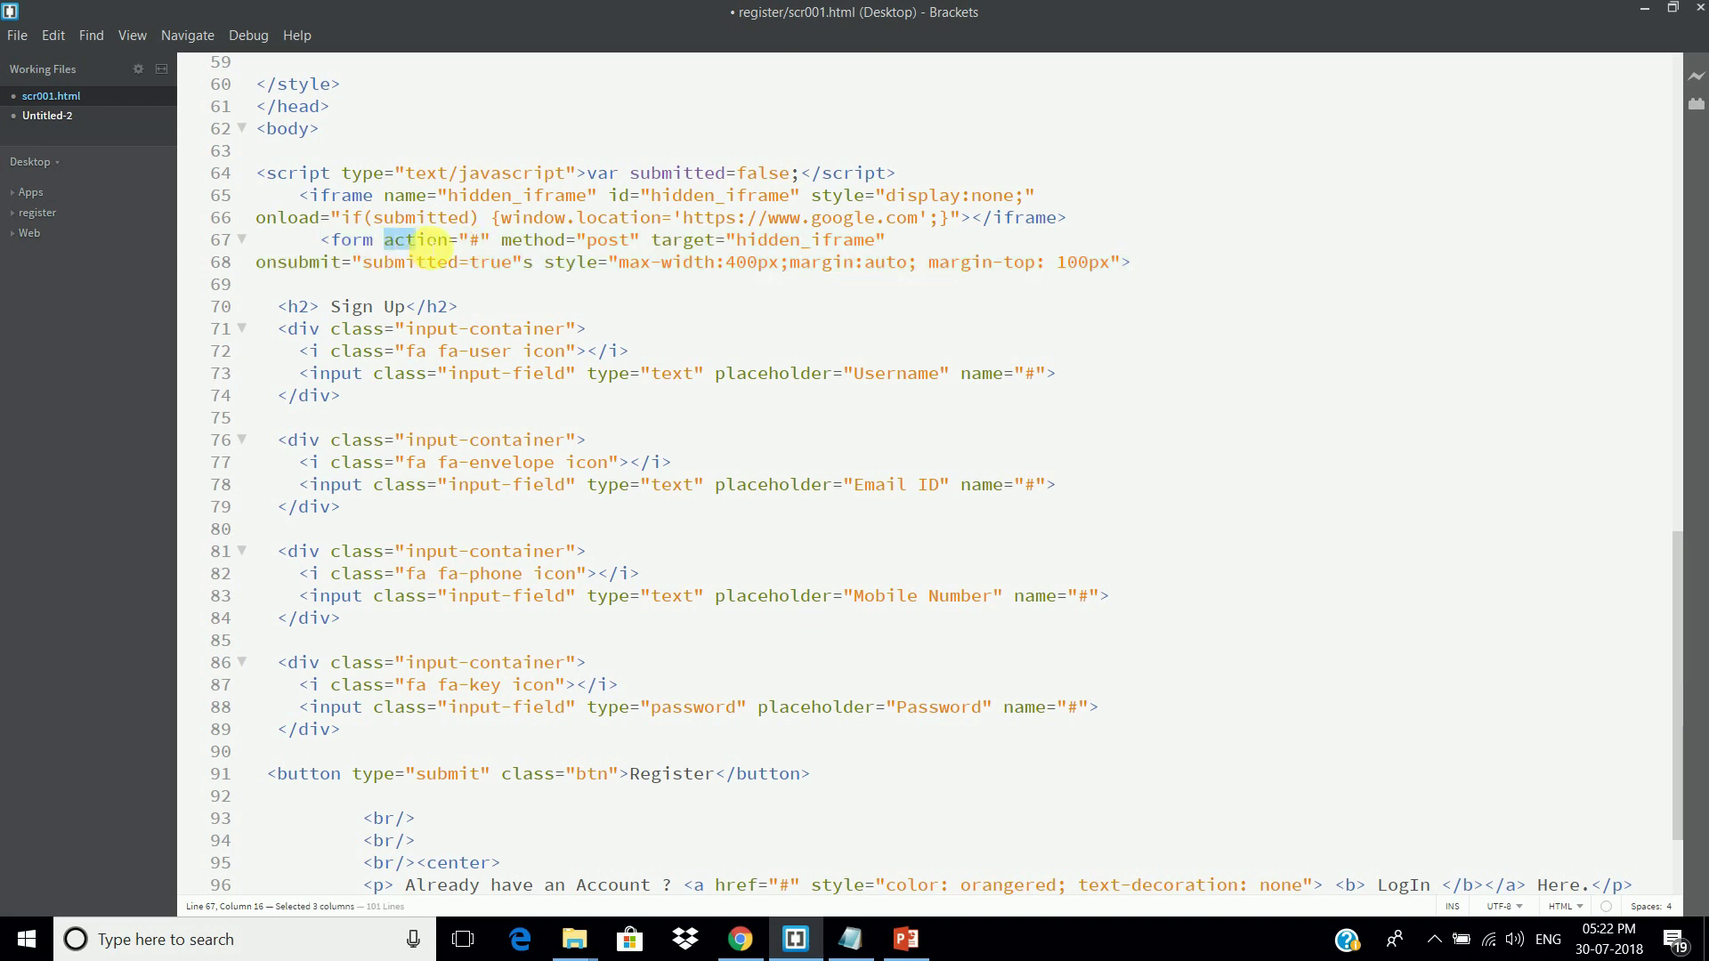
{"action": "left_click", "coordinate": [470, 241]}
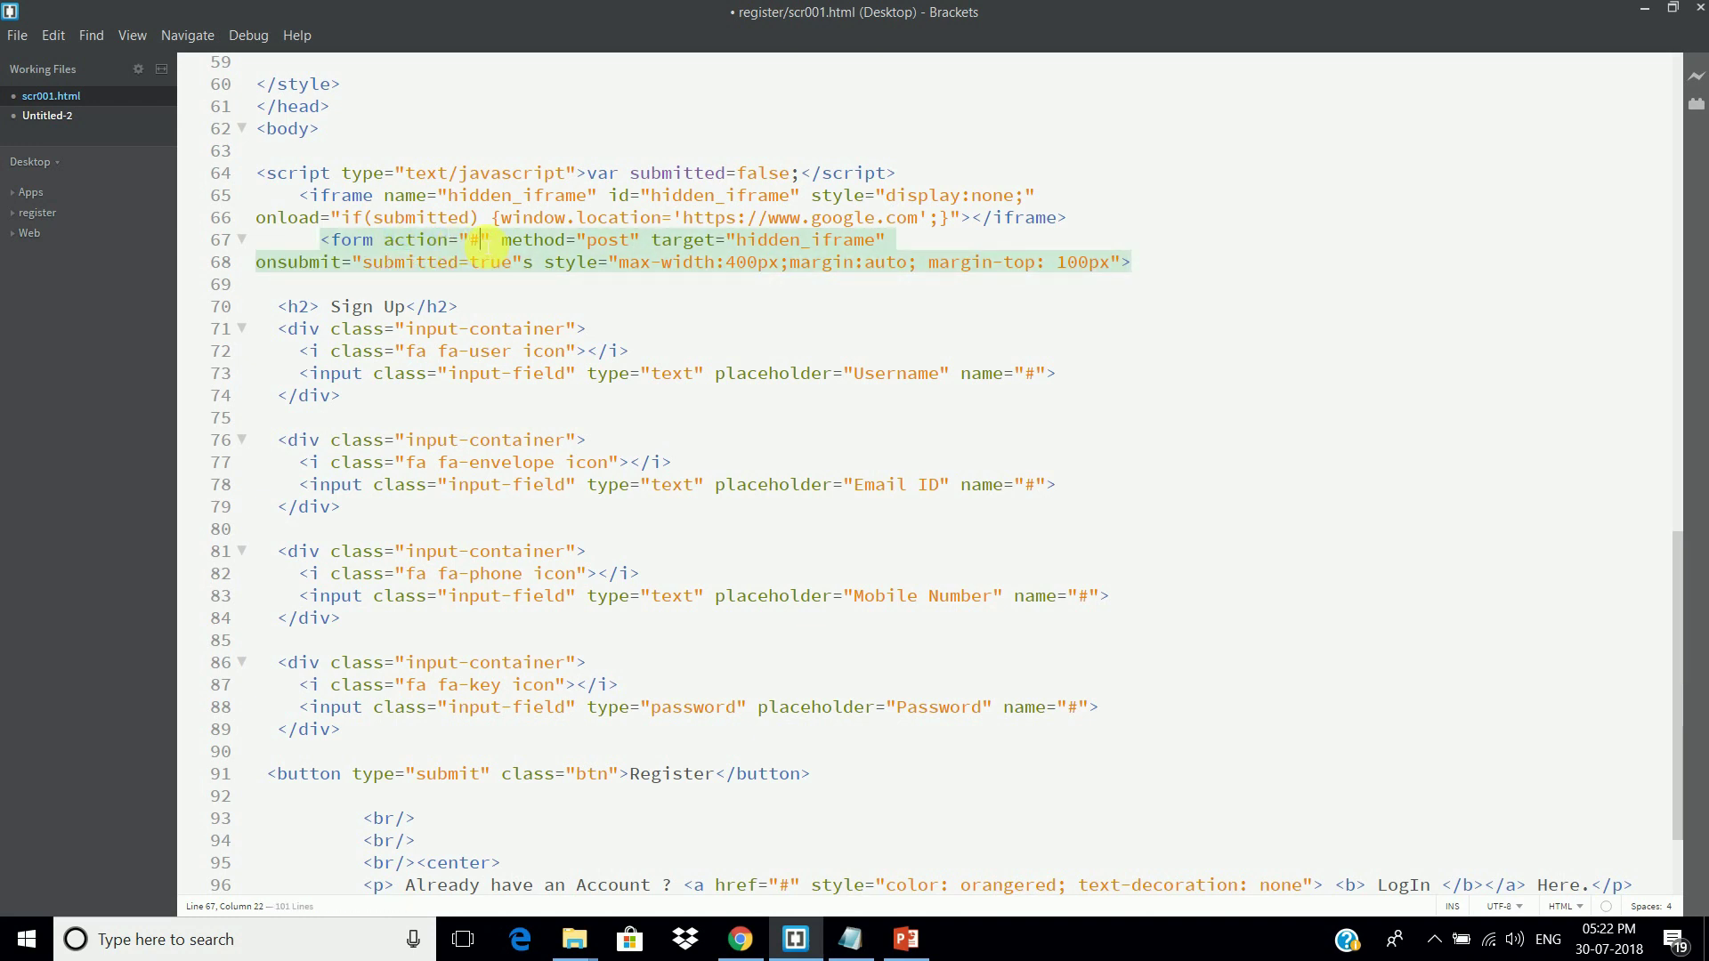
{"action": "key", "text": "BackSpace"}
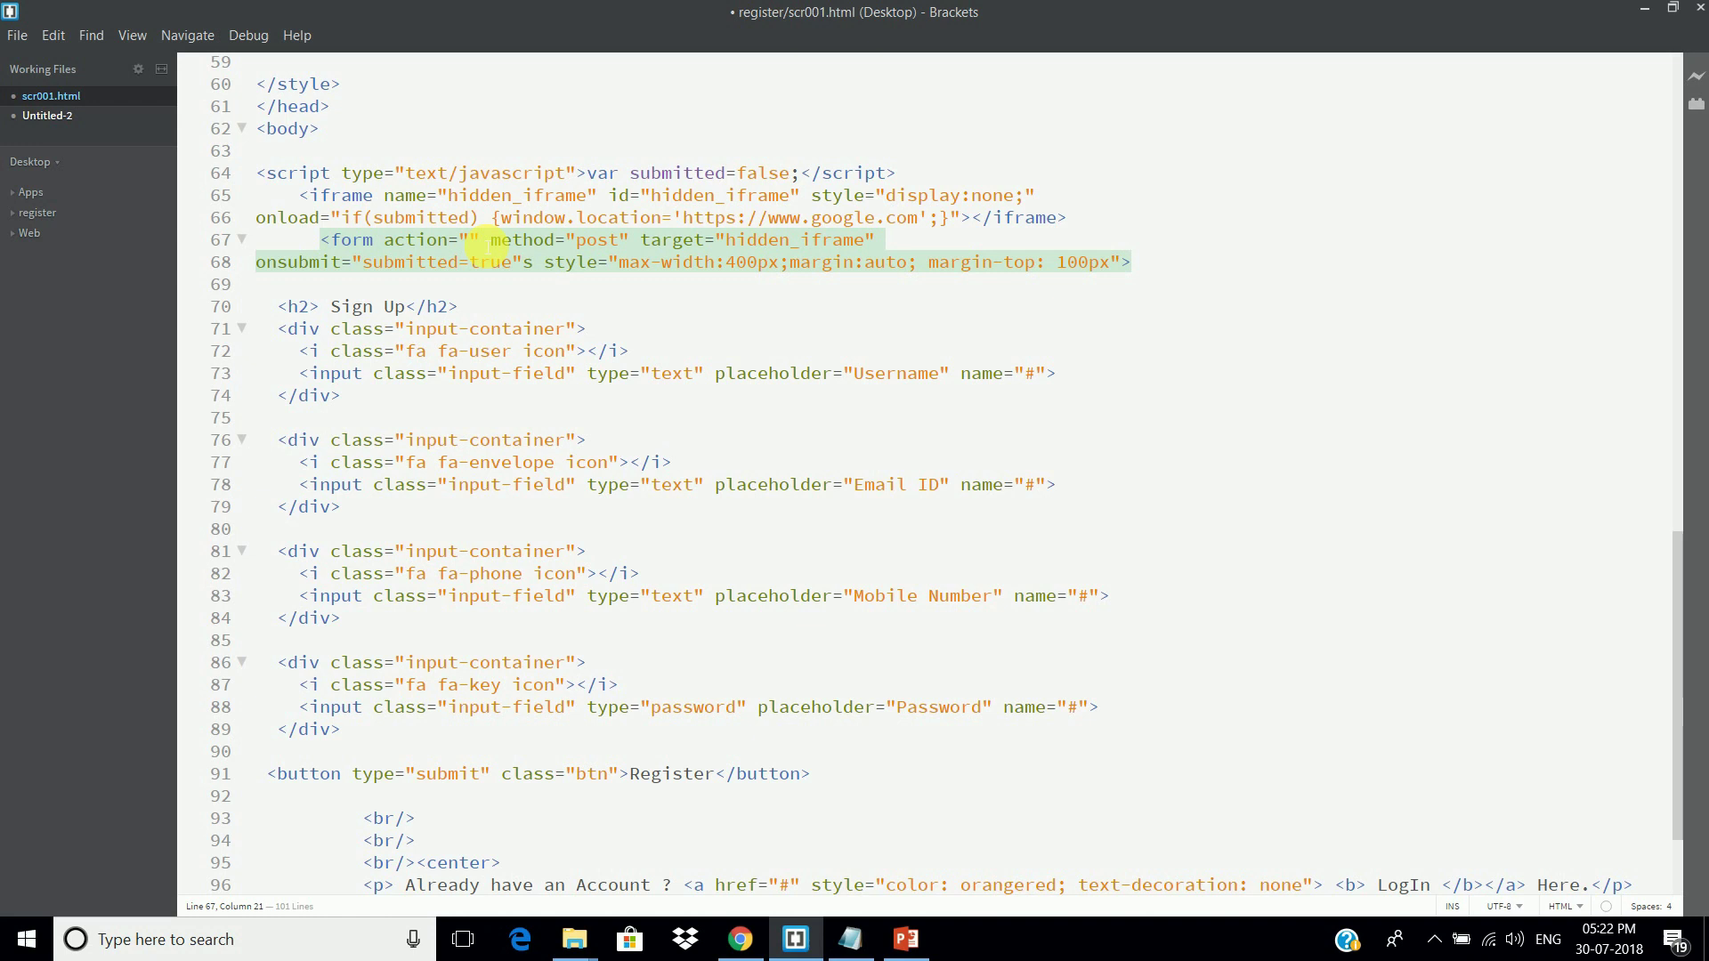
{"action": "type", "text": "https://docs.google.com/forms/d/e/1FAIpQLScJZbCSsHTQ9-7Olr05ejSiBJrkua_Ez1qNRsdfLpUlT86GJQ/formResponse"}
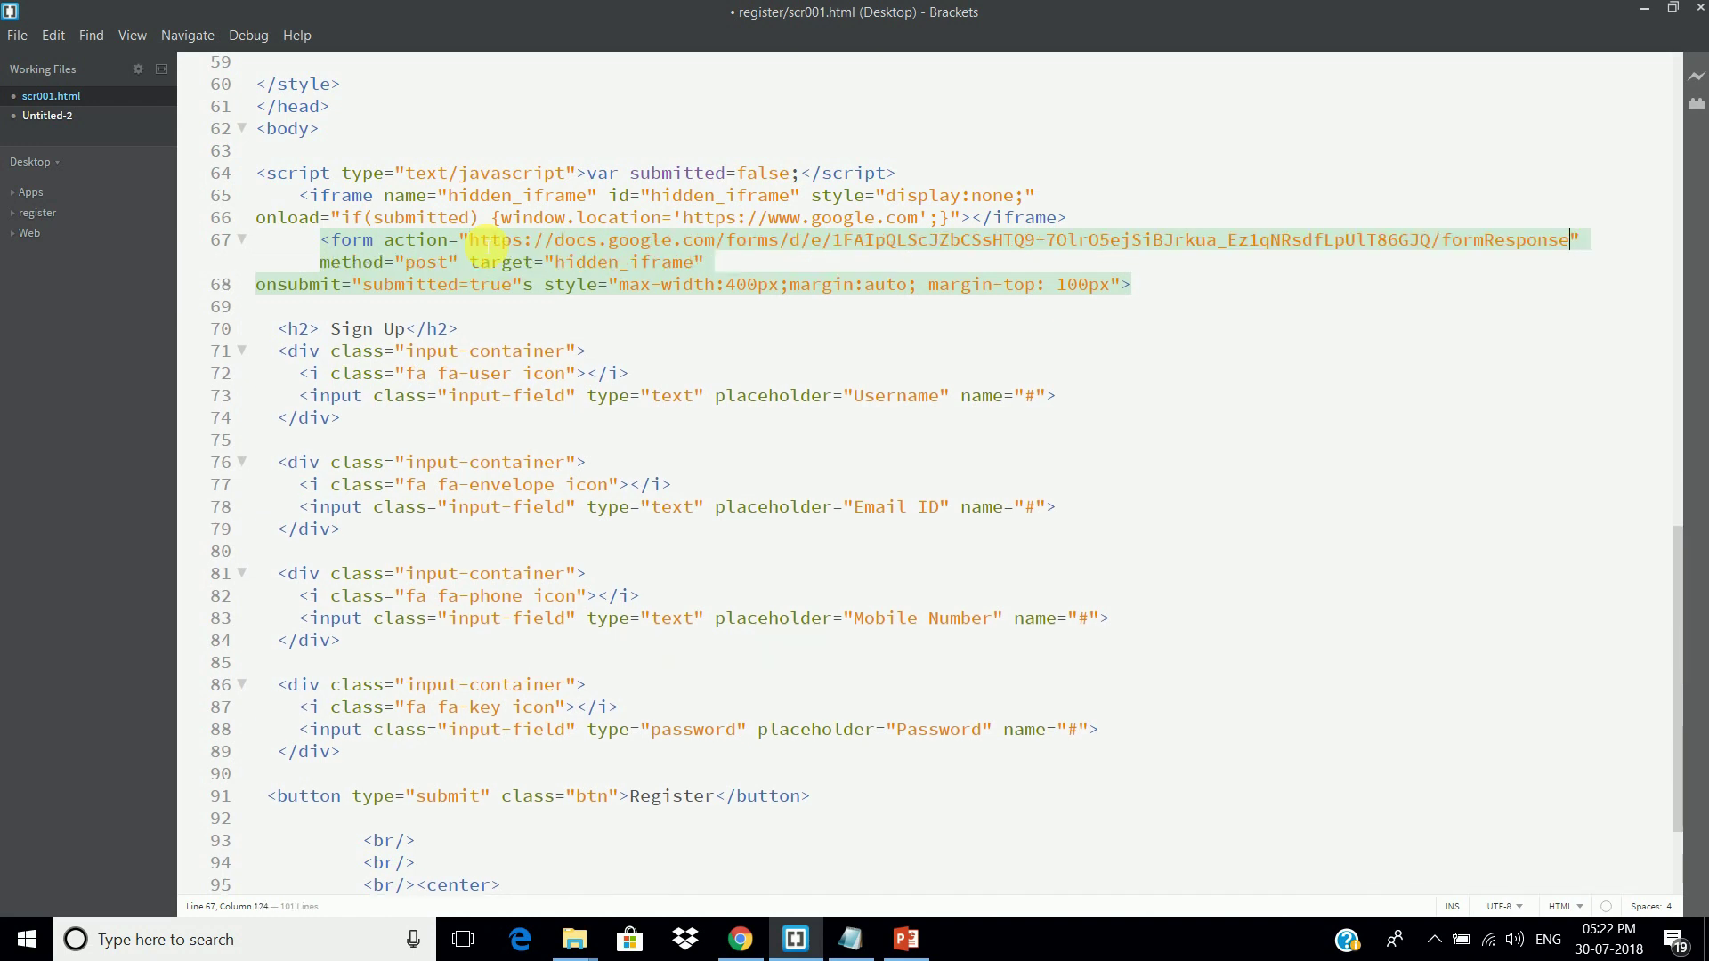
Step: Search the page source for 'entr' and copy the User name ID entry.860017451
{"action": "left_click", "coordinate": [740, 939]}
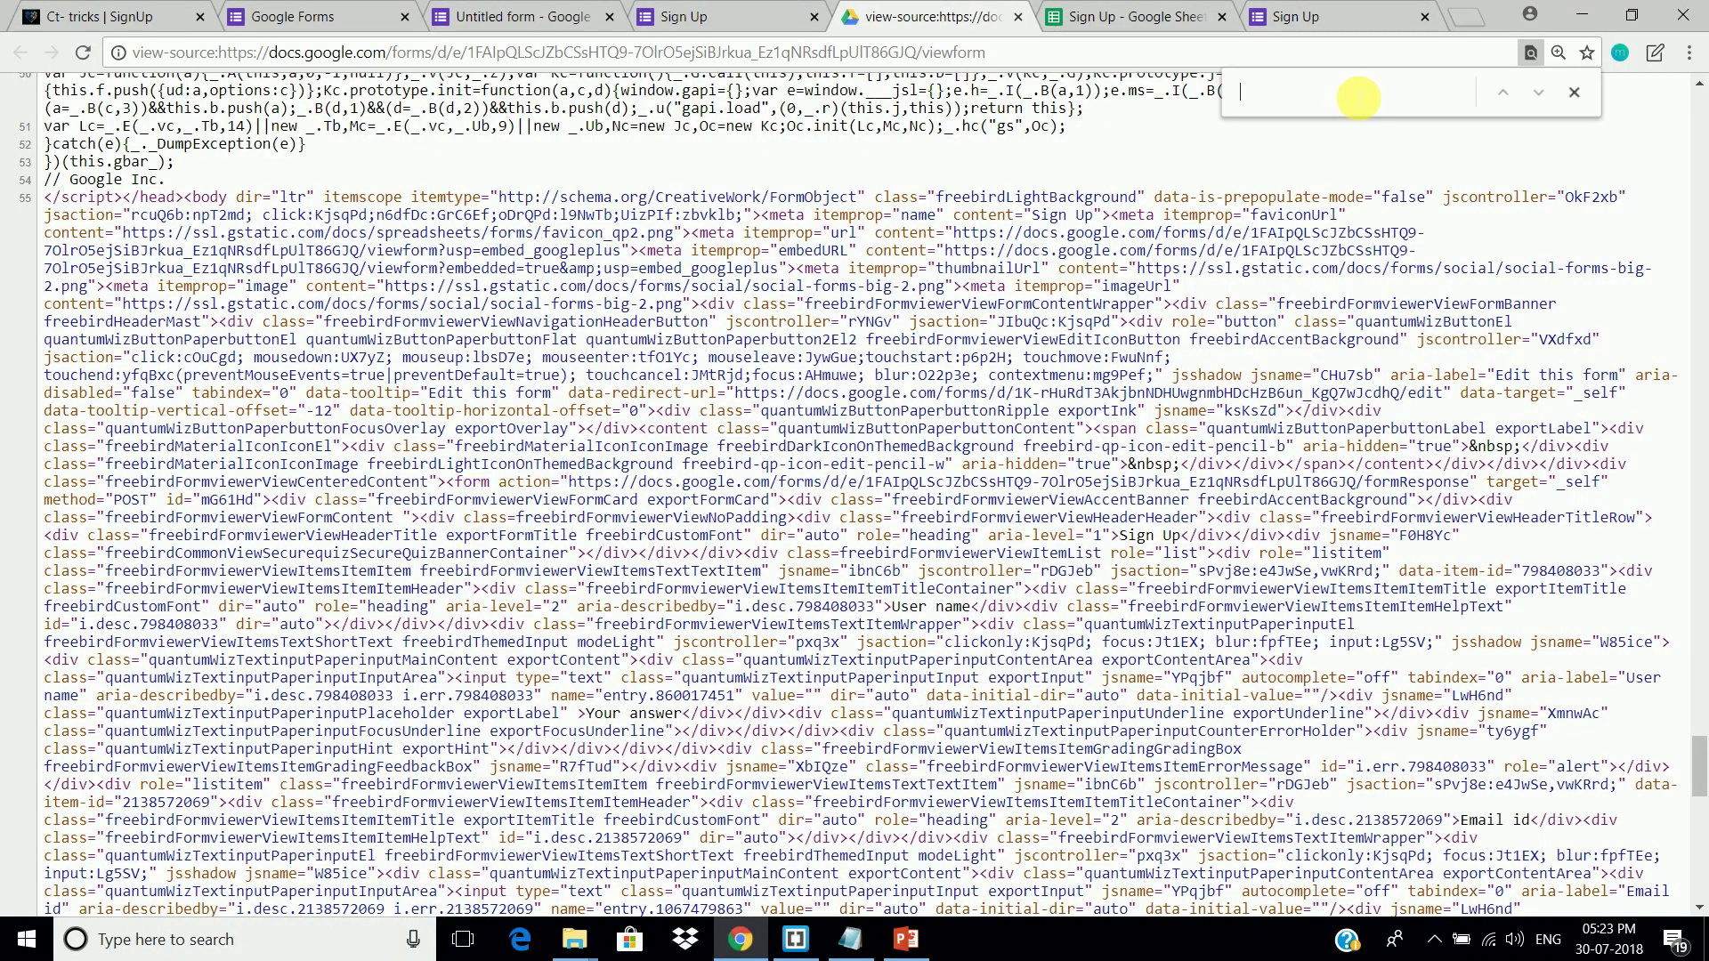
{"action": "type", "text": "entry"}
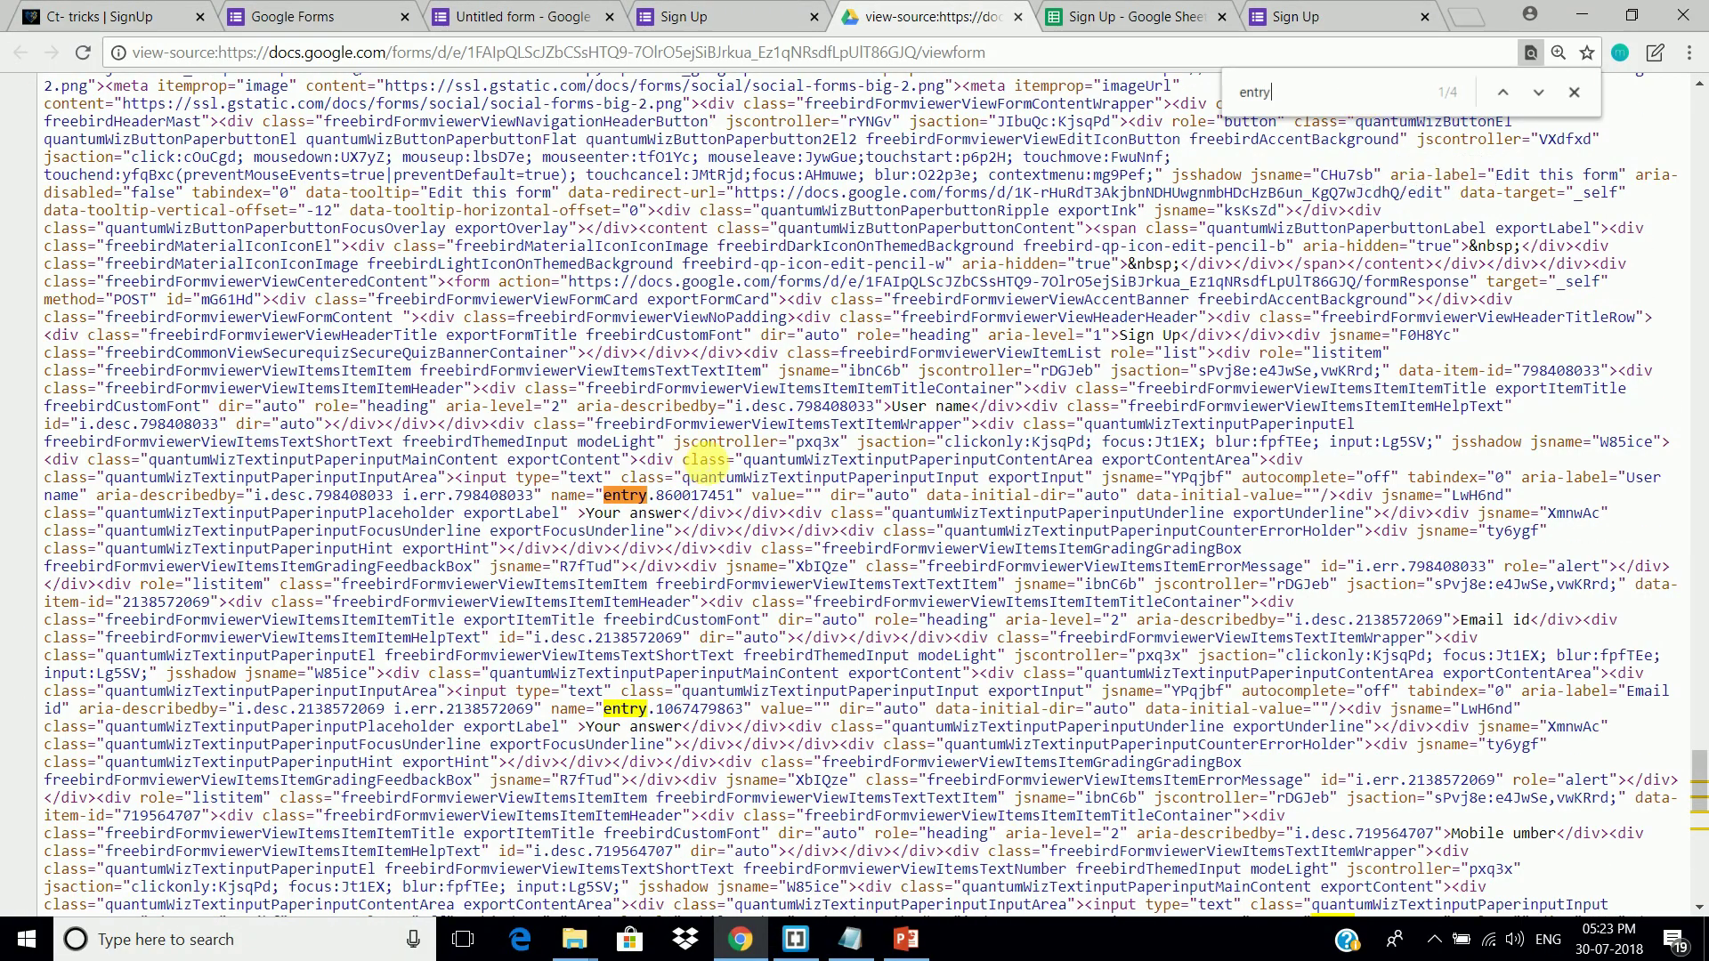
{"action": "left_click_drag", "start_coordinate": [893, 407], "coordinate": [953, 409]}
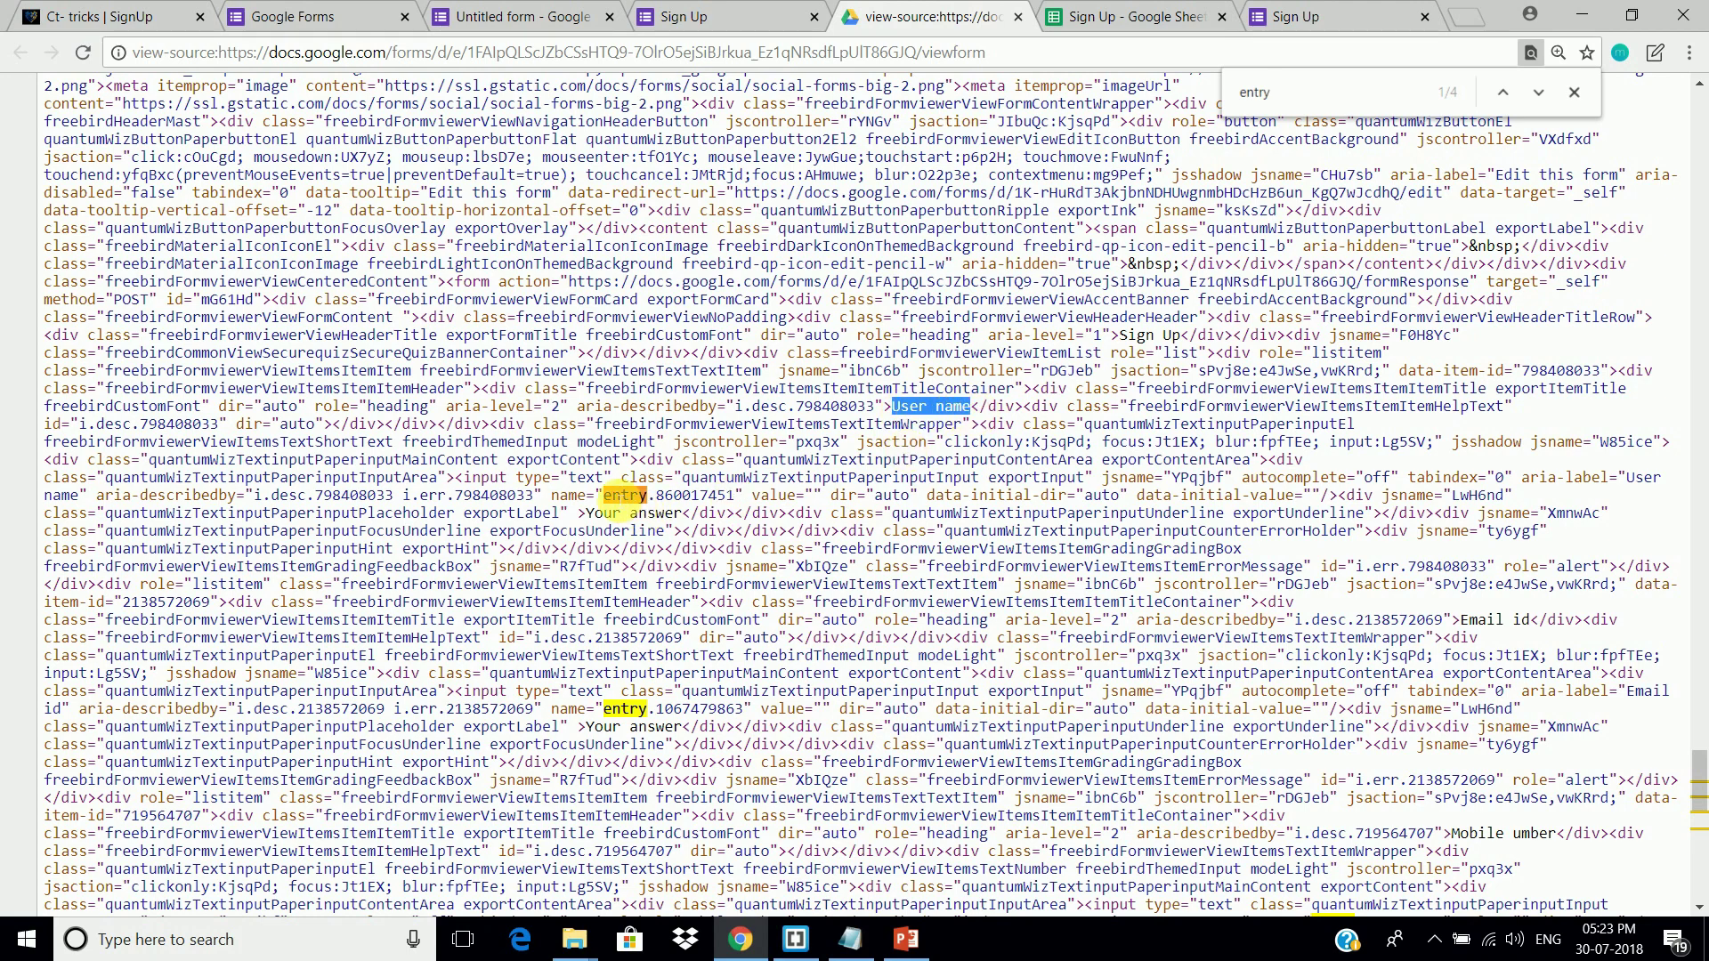
{"action": "left_click_drag", "start_coordinate": [605, 496], "coordinate": [752, 498]}
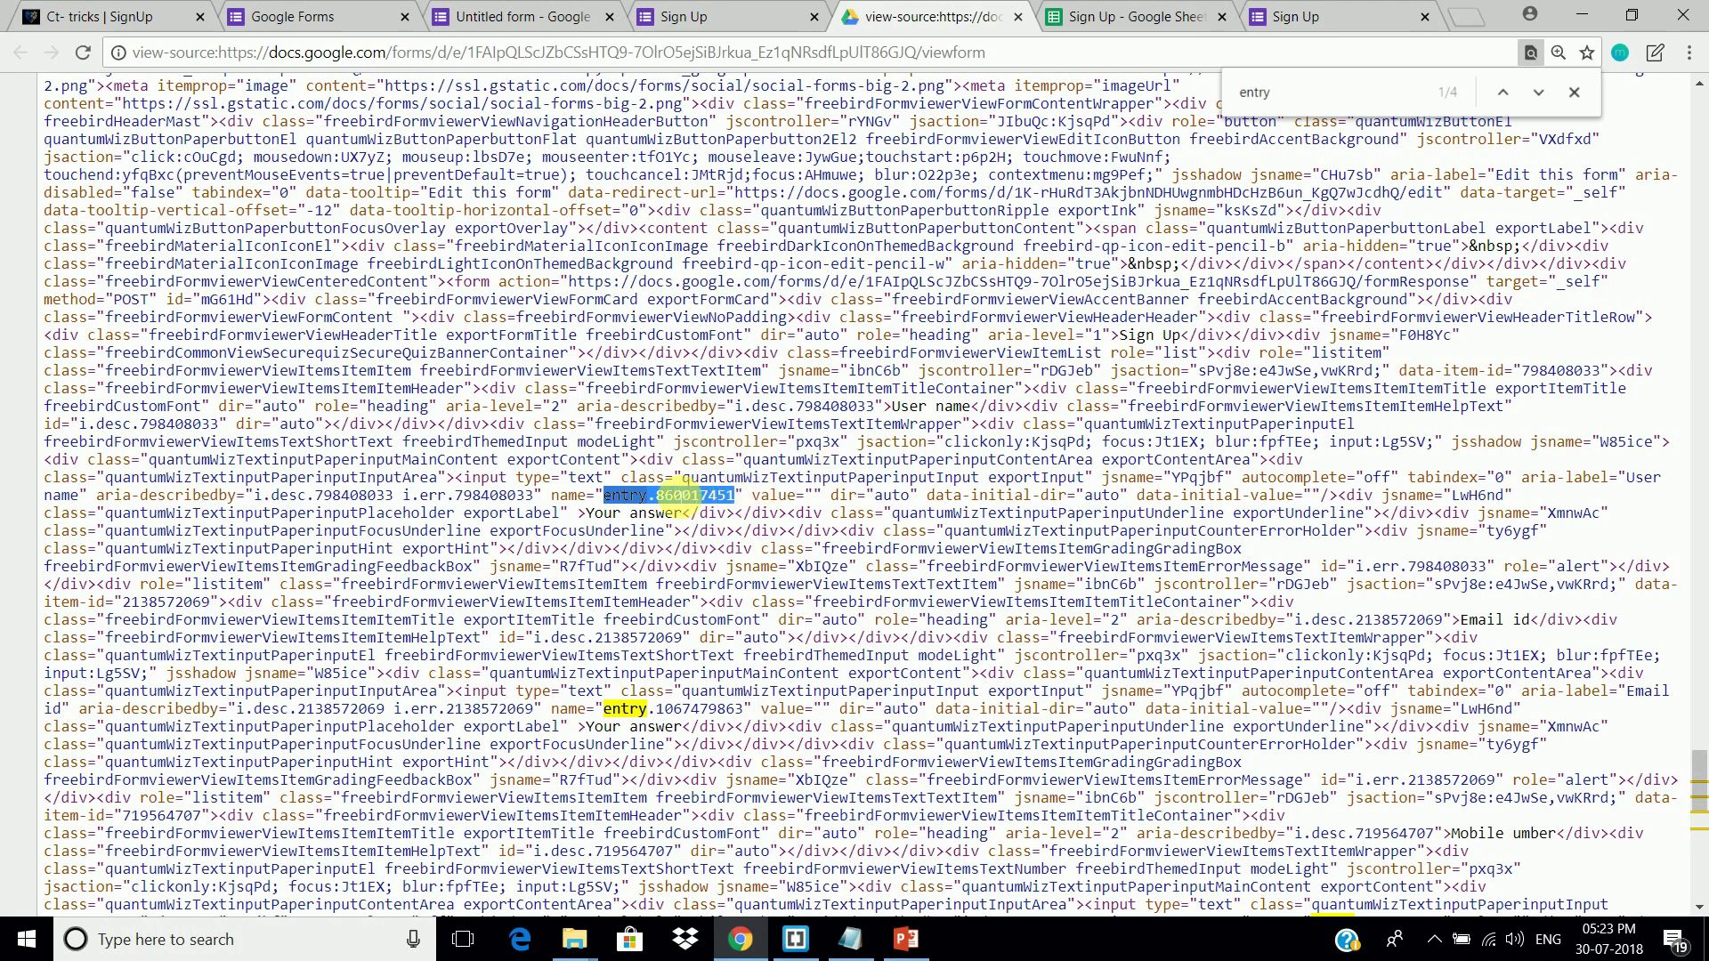
{"action": "right_click", "coordinate": [682, 501]}
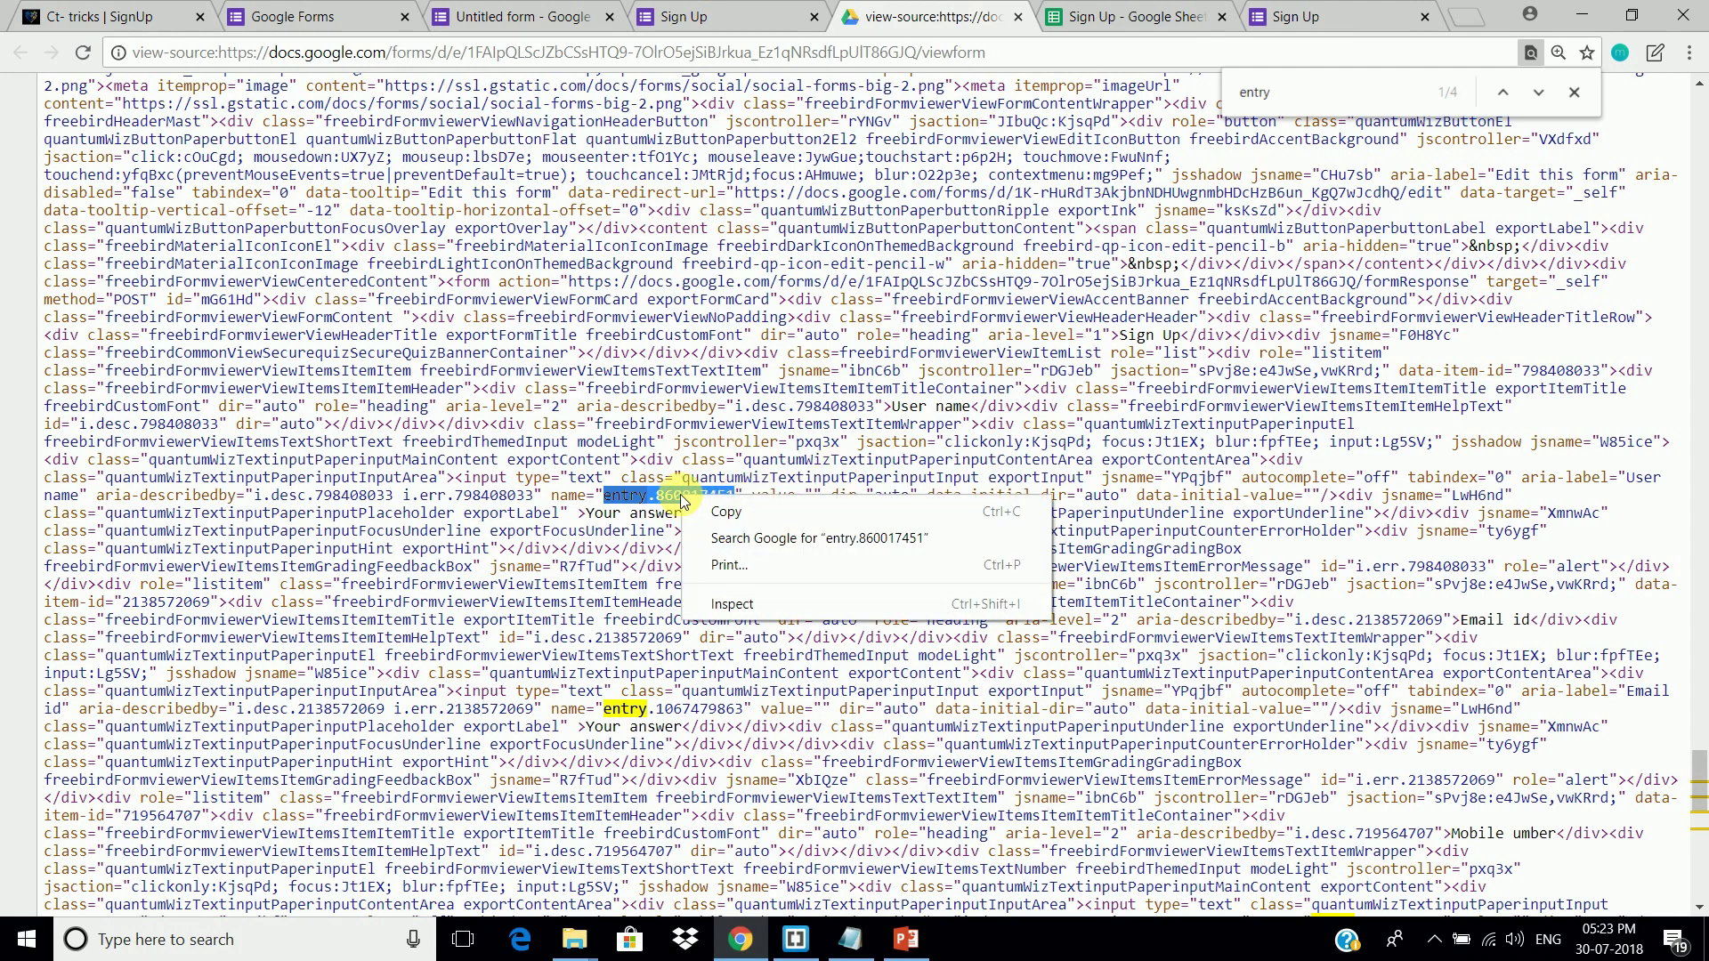
{"action": "left_click", "coordinate": [691, 512]}
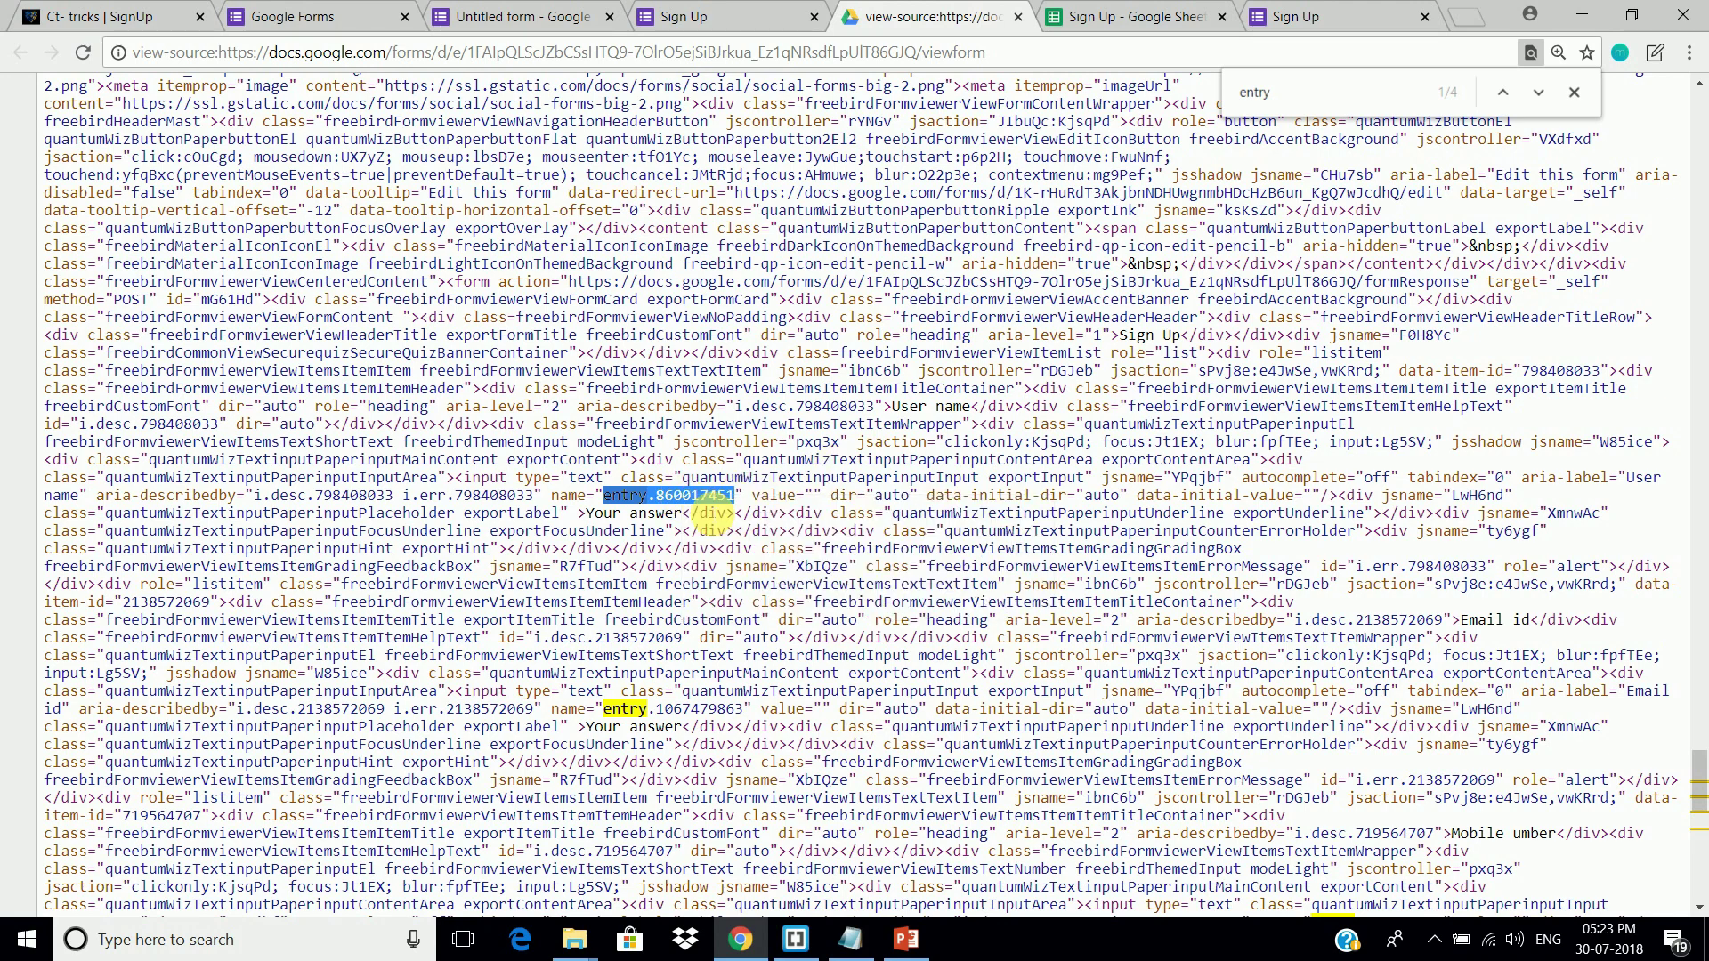
{"action": "left_click", "coordinate": [818, 936]}
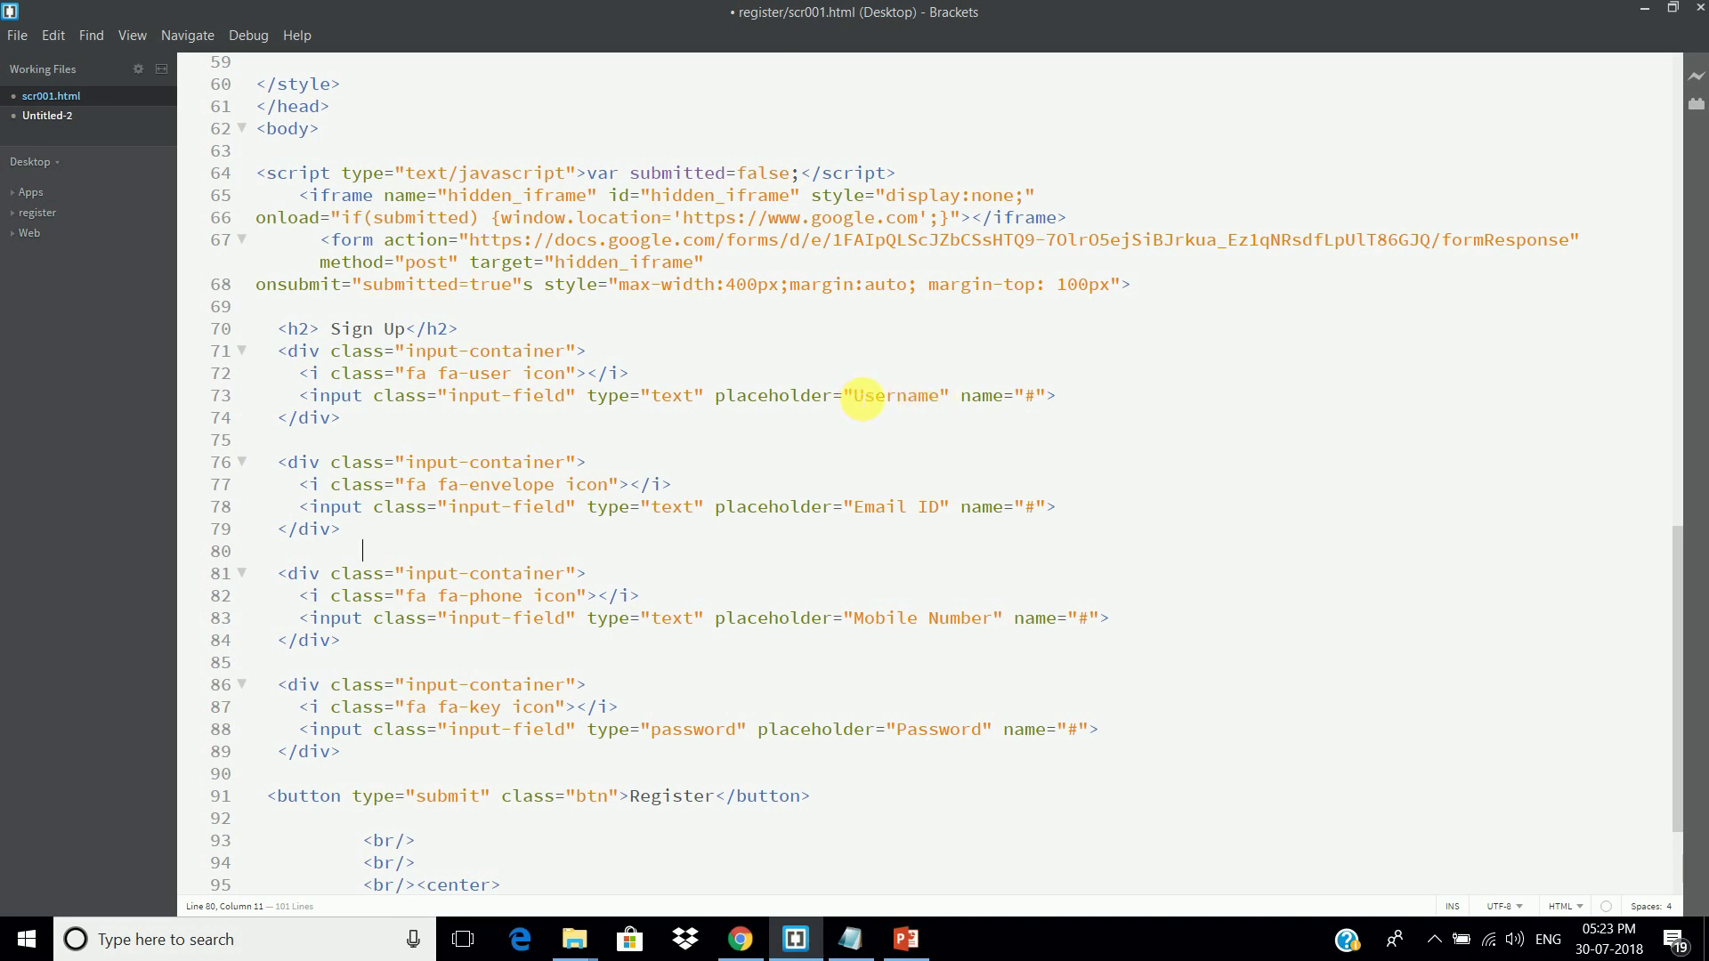
Step: Replace the Username input's '#' name with entry.860017451
{"action": "left_click_drag", "start_coordinate": [854, 395], "coordinate": [1048, 398]}
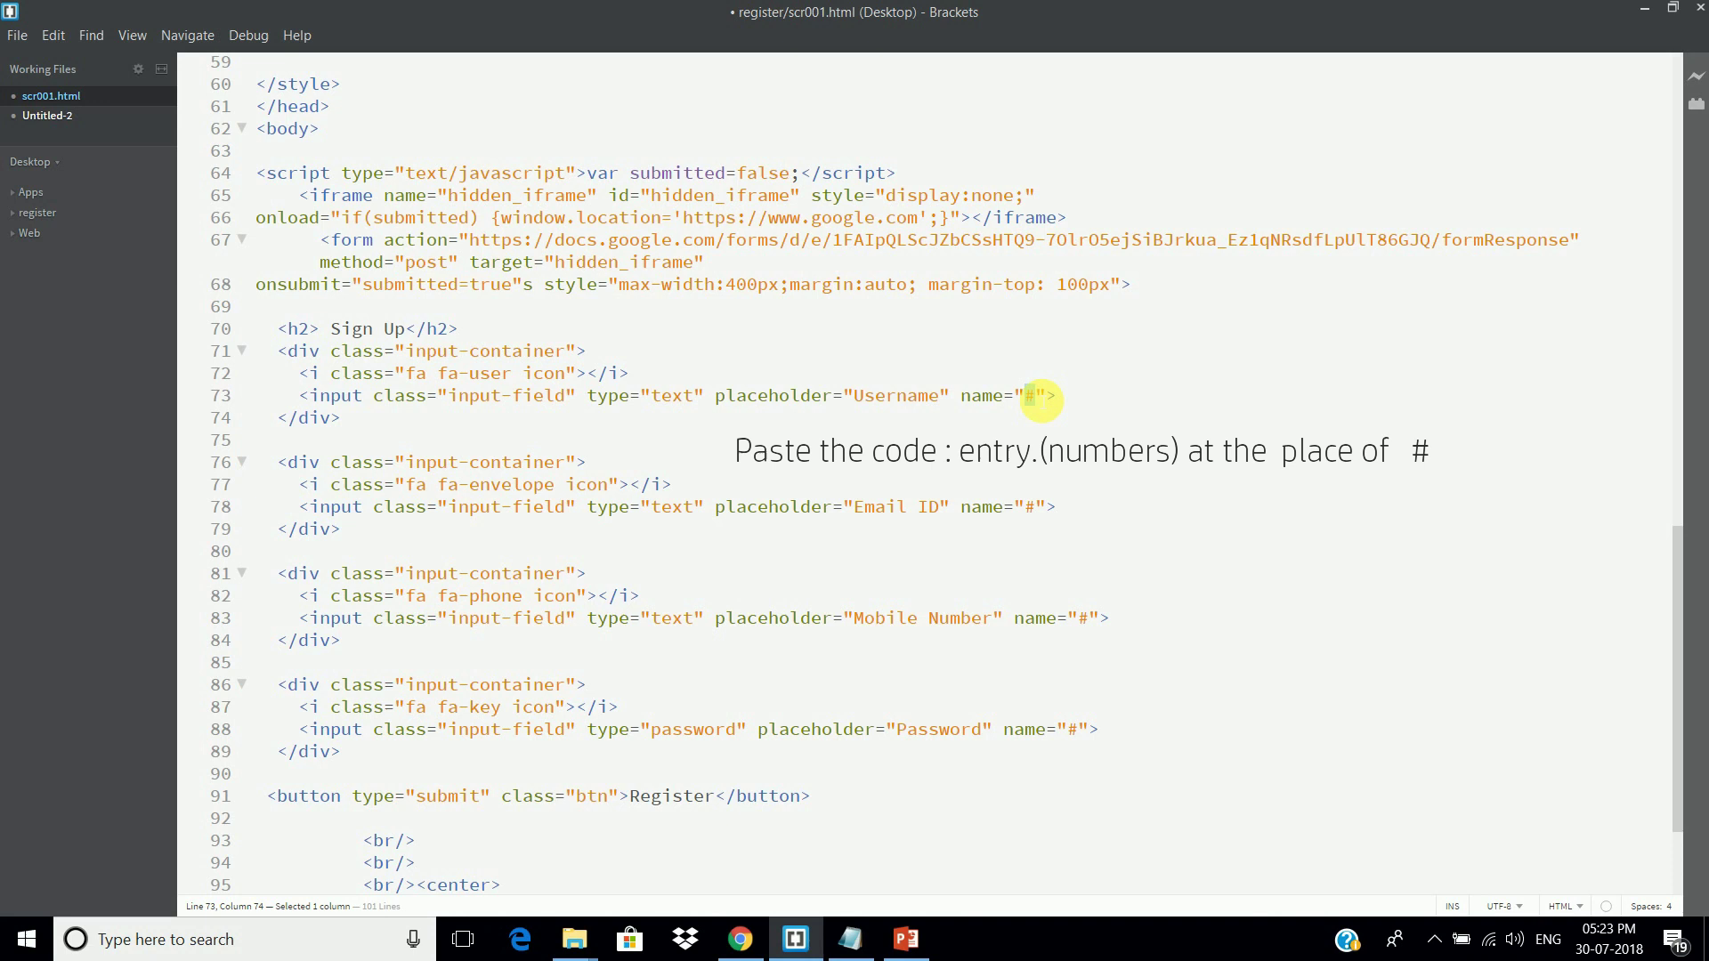
{"action": "key", "text": "BackSpace"}
{"action": "key", "text": "ctrl+v"}
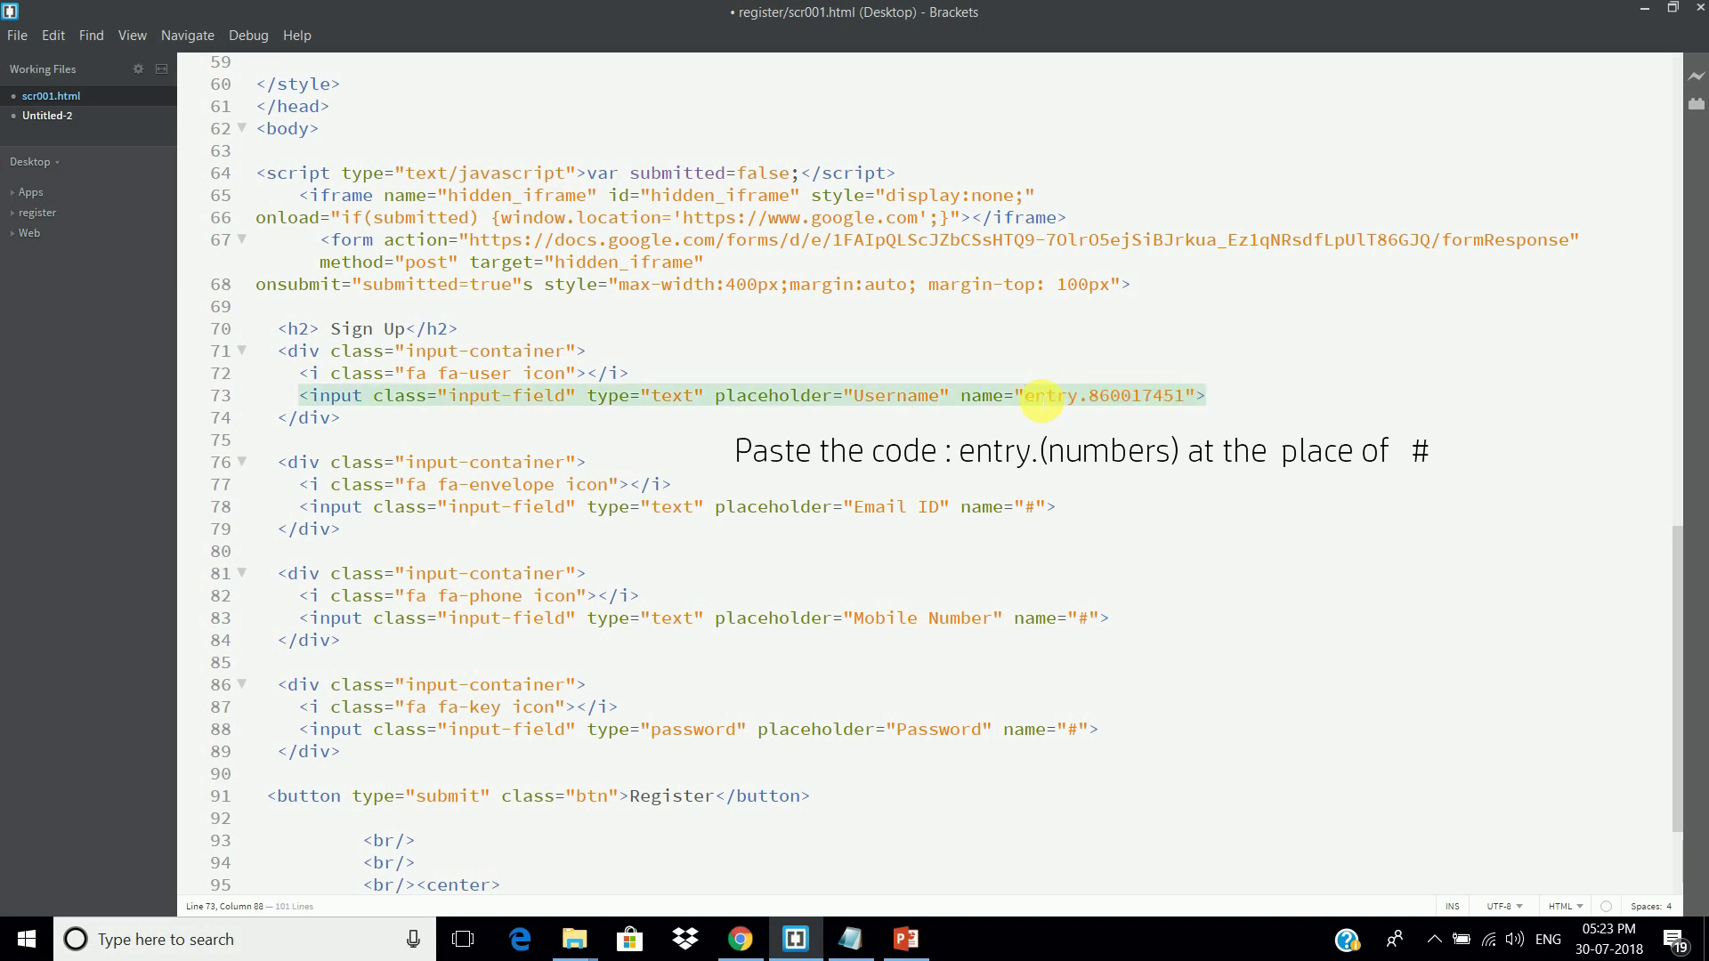
Step: Set the Email ID input's name to its entry ID entry.1067479863
{"action": "left_click", "coordinate": [759, 945]}
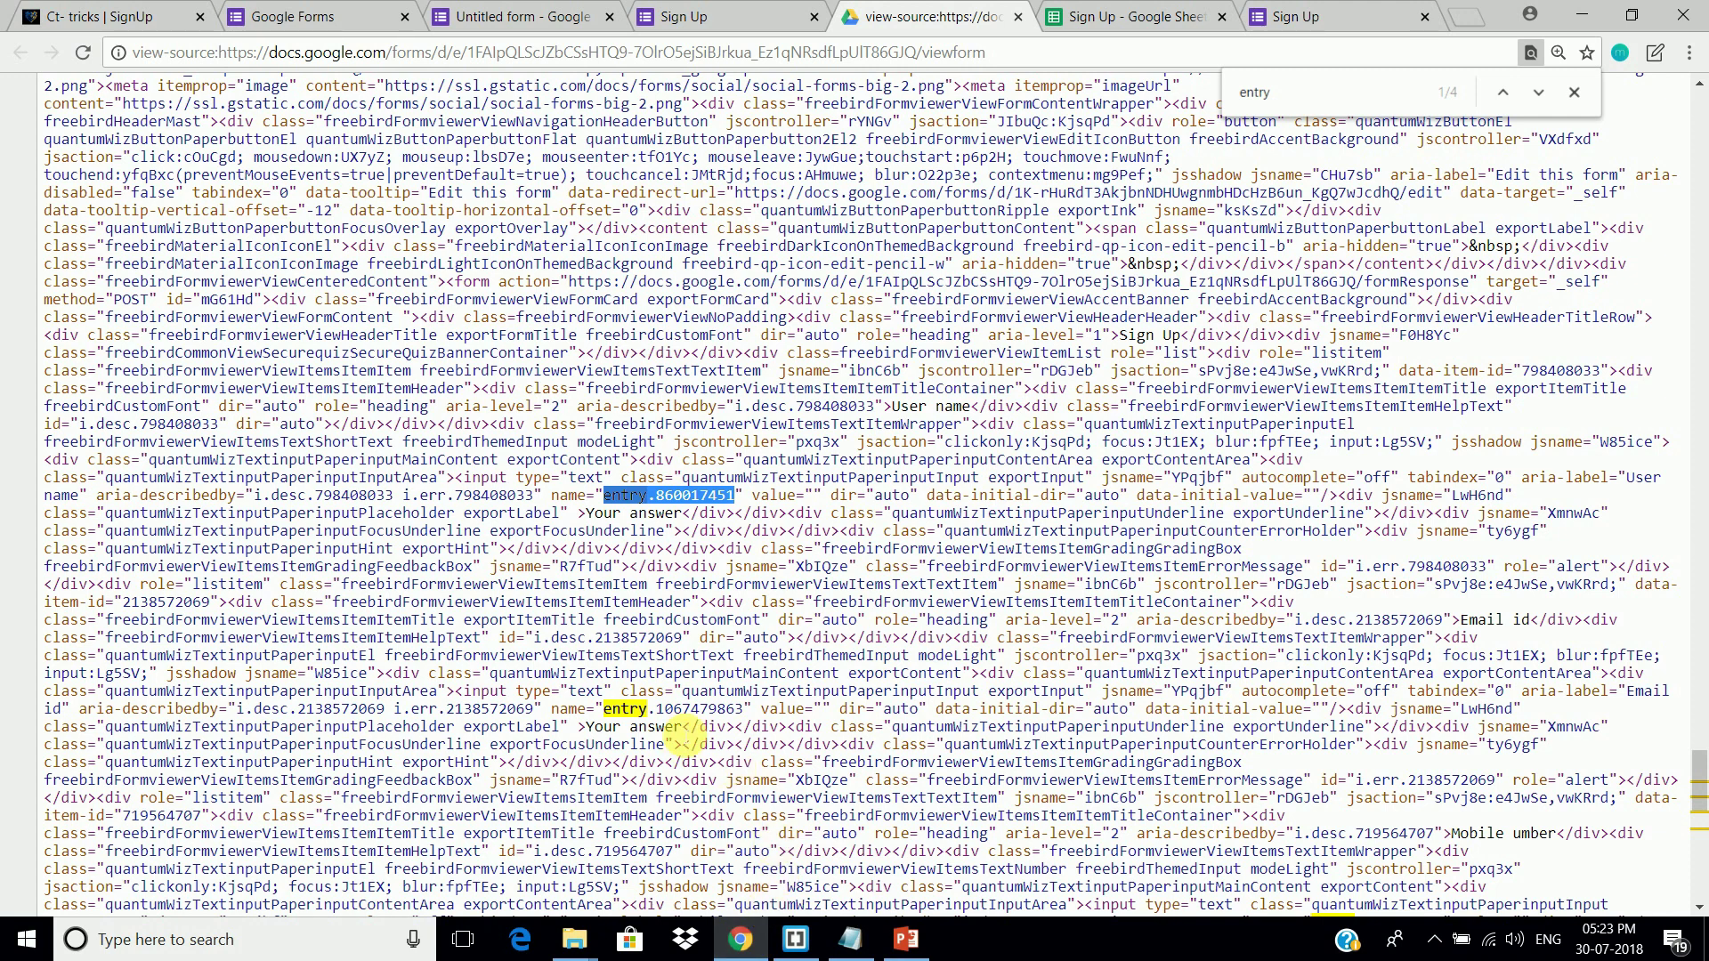
{"action": "scroll", "coordinate": [1012, 655], "scroll_direction": "down", "scroll_amount": 2}
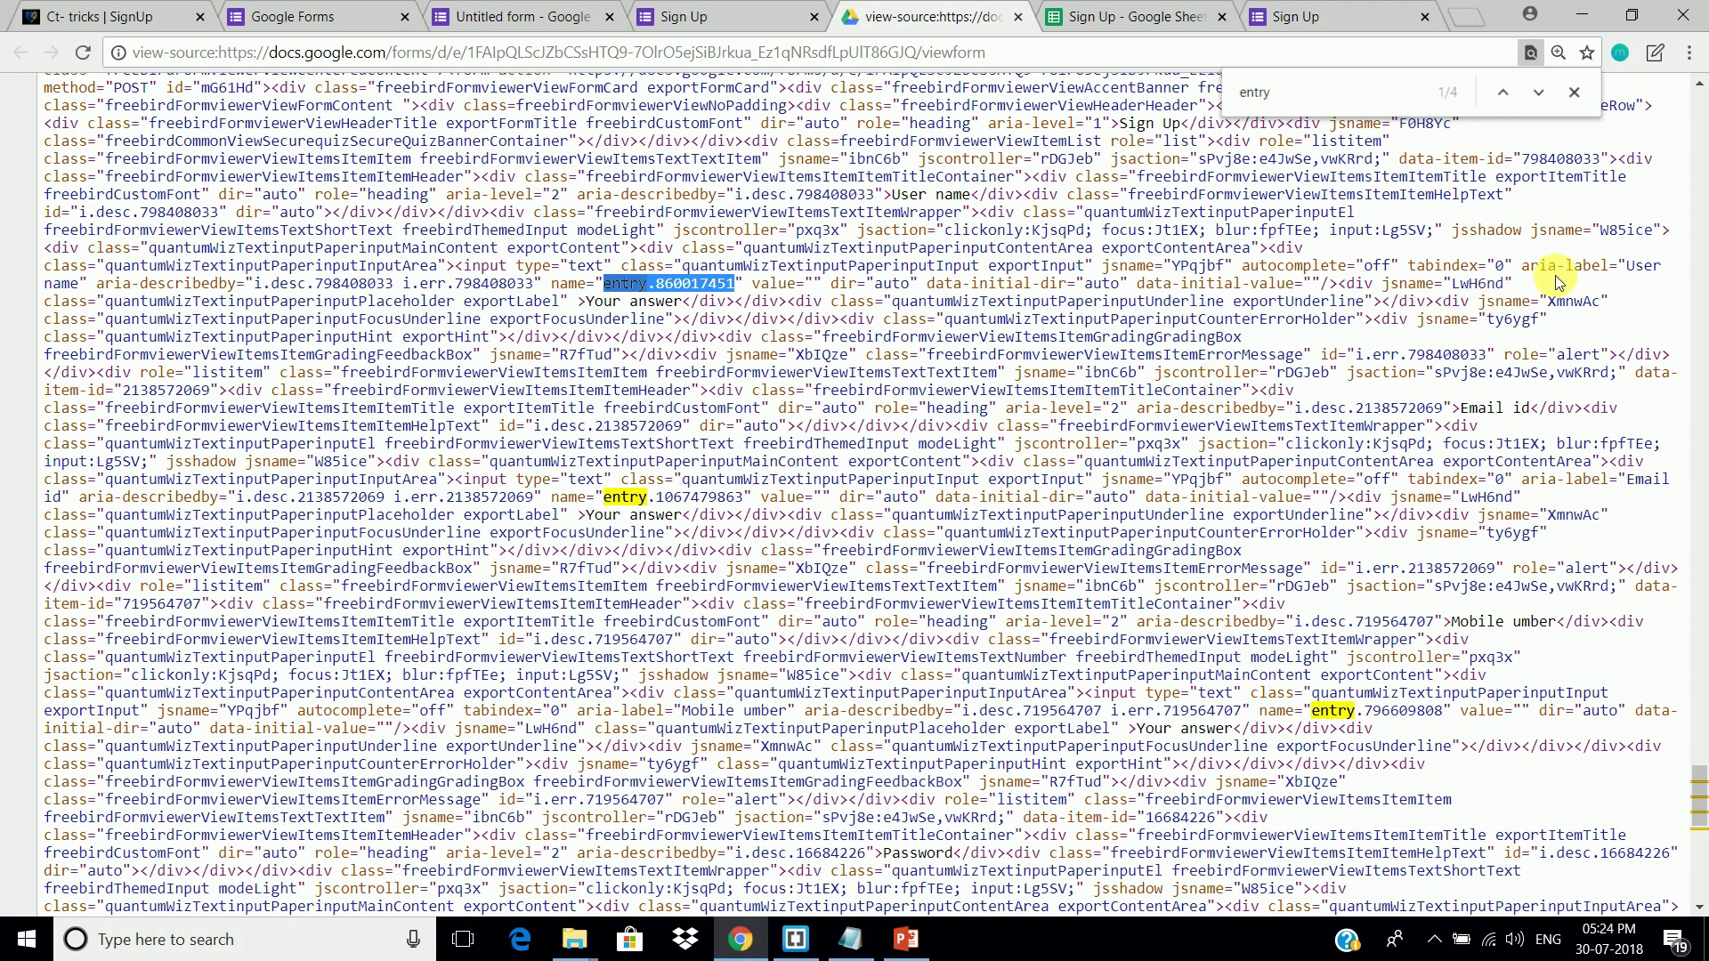
{"action": "left_click", "coordinate": [589, 312]}
{"action": "left_click_drag", "start_coordinate": [1466, 411], "coordinate": [1534, 415]}
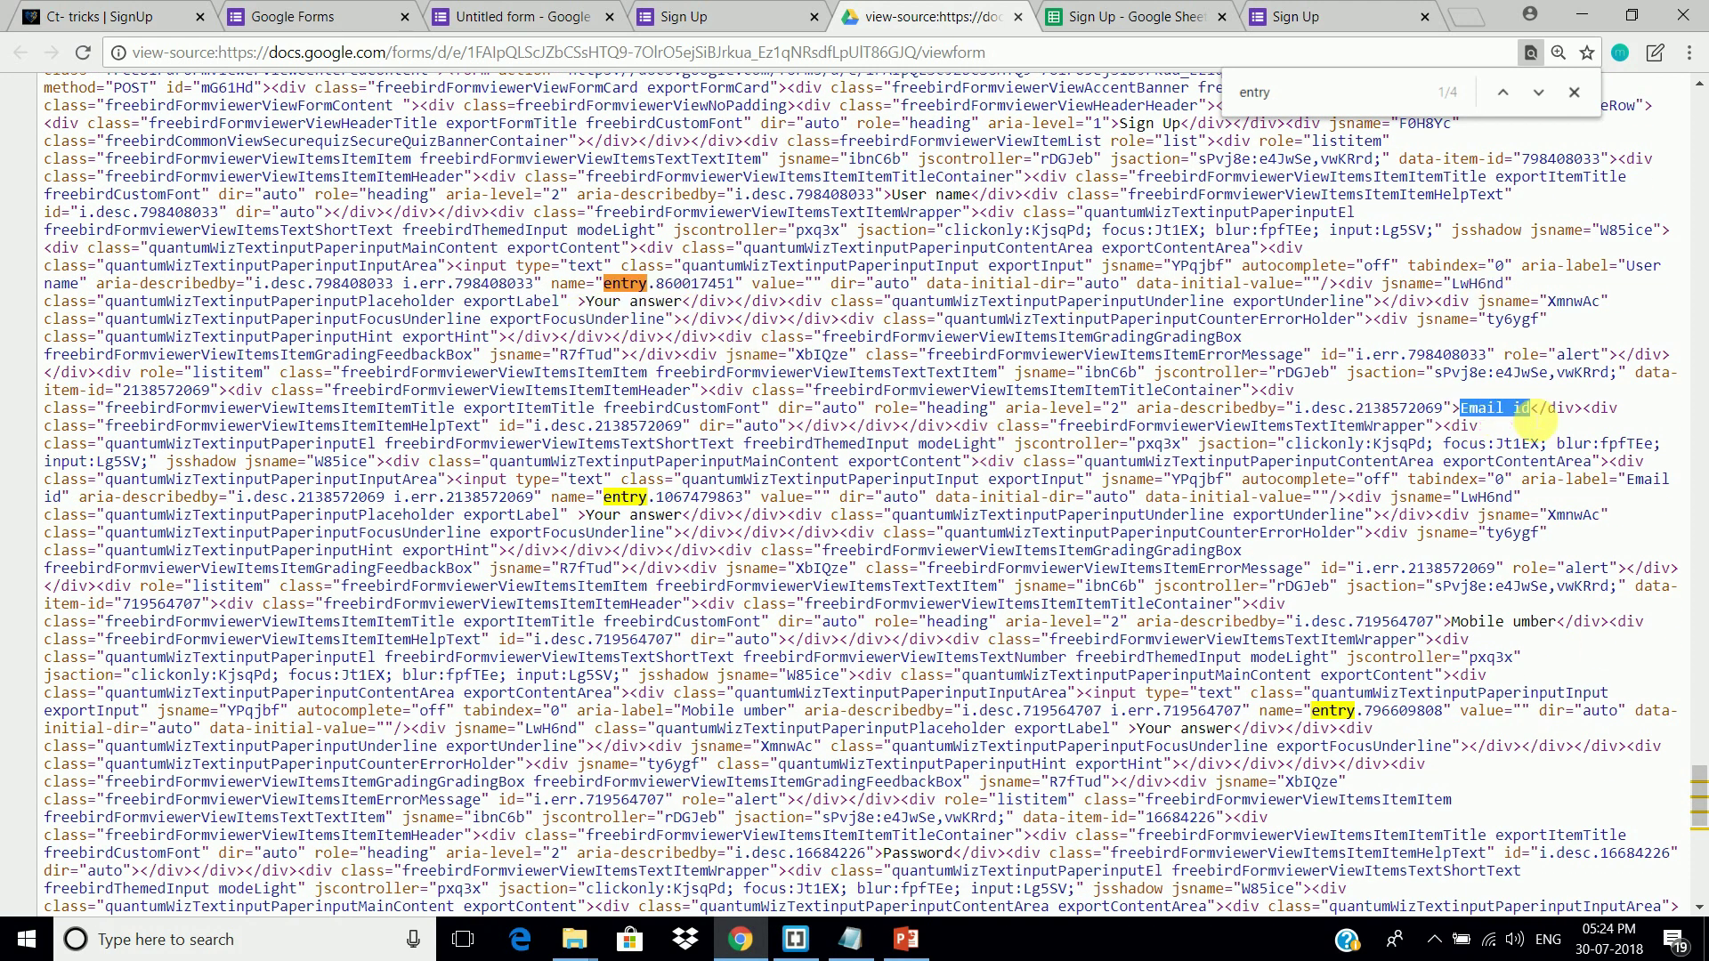
{"action": "left_click_drag", "start_coordinate": [600, 499], "coordinate": [767, 499]}
{"action": "left_click", "coordinate": [795, 939]}
{"action": "double_click", "coordinate": [1030, 506]}
{"action": "key", "text": "ctrl+v"}
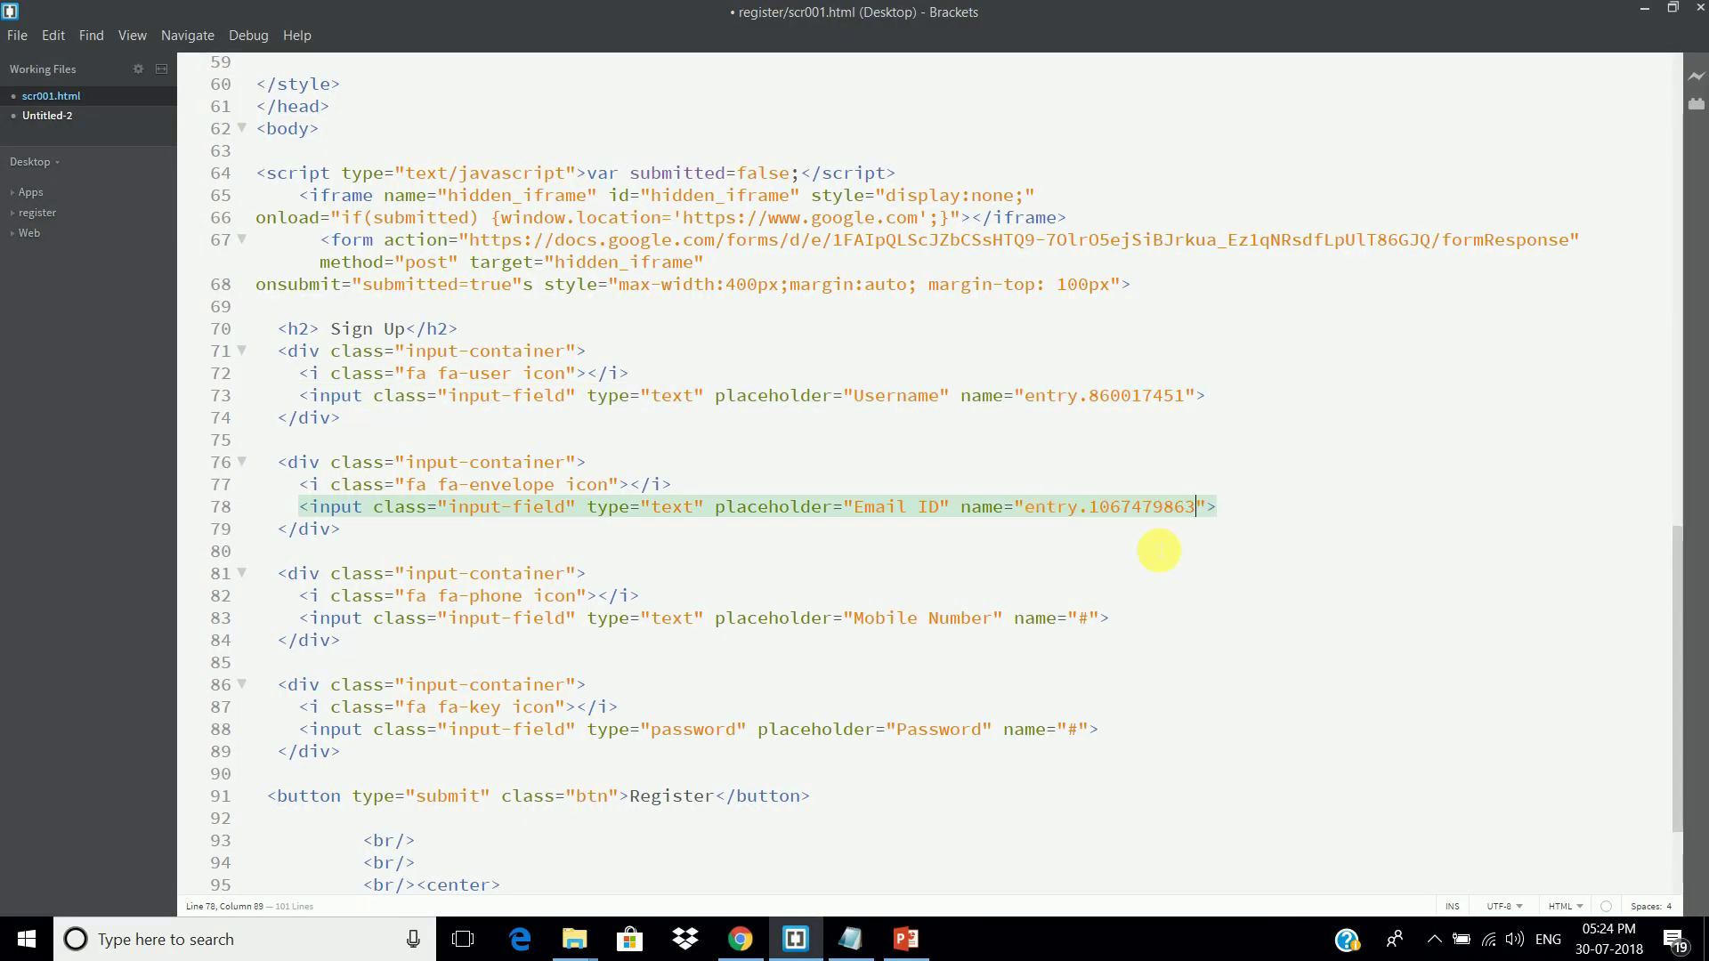
{"action": "key", "text": "alt+Tab"}
Step: Set the Mobile Number input's name to its entry ID entry.796609808
{"action": "left_click_drag", "start_coordinate": [1453, 621], "coordinate": [1557, 621]}
{"action": "left_click_drag", "start_coordinate": [1309, 710], "coordinate": [1464, 711]}
{"action": "right_click", "coordinate": [1464, 710]}
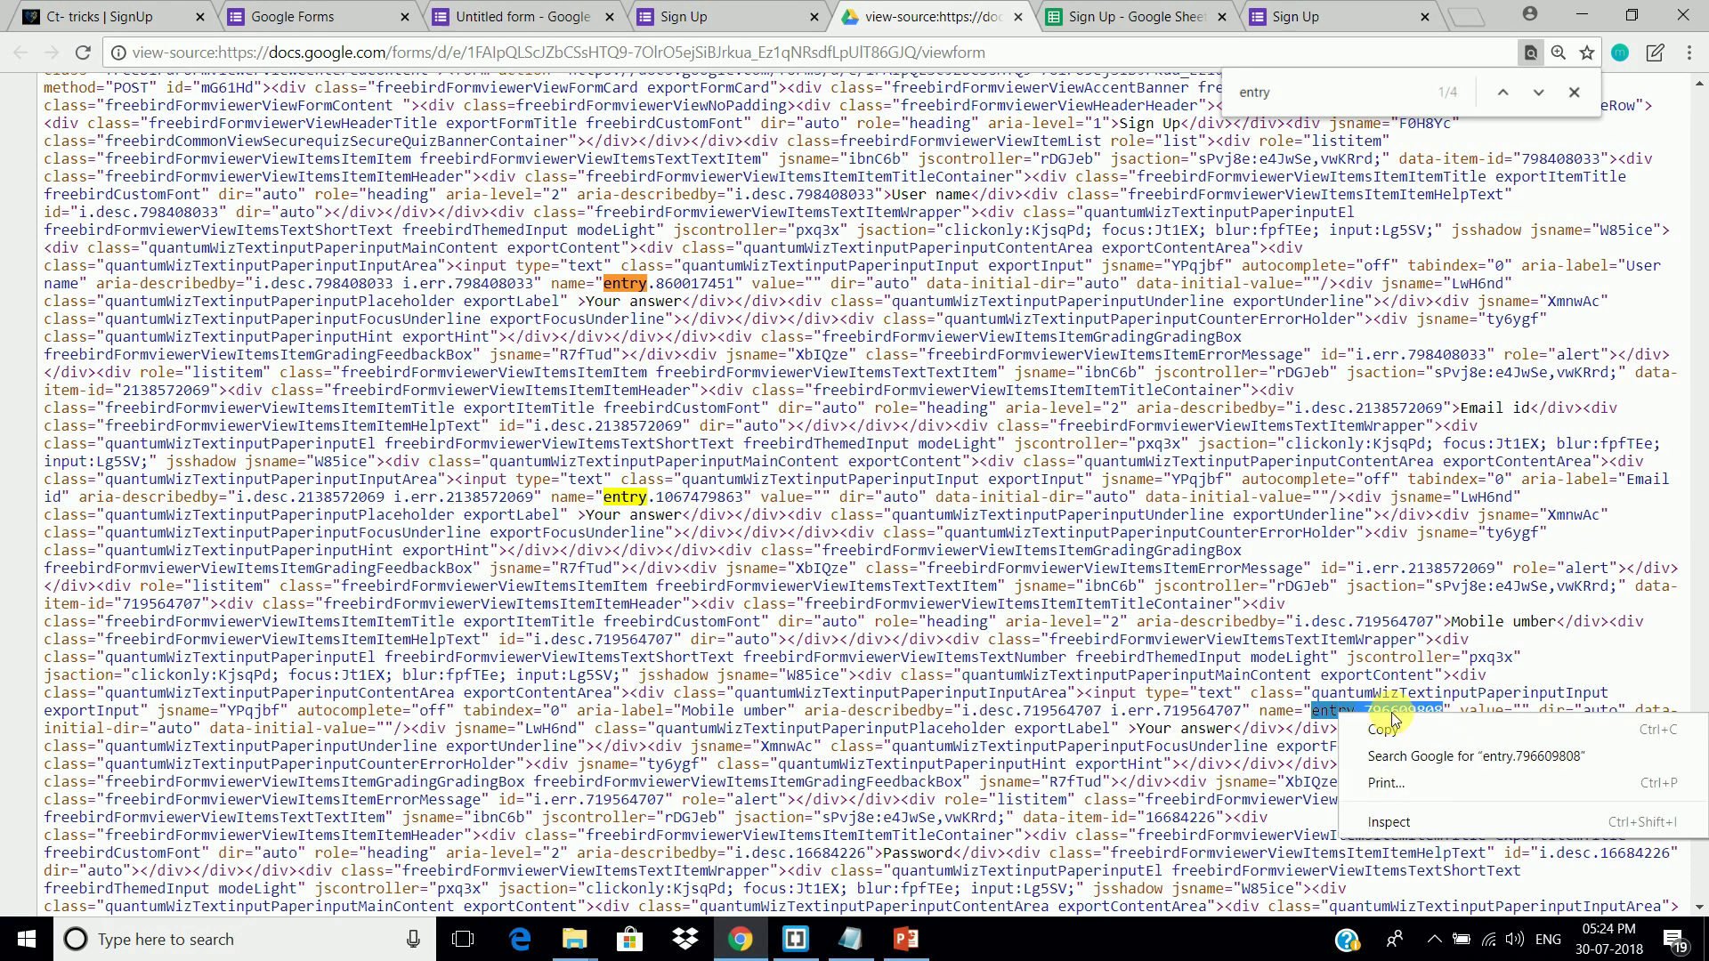
{"action": "left_click", "coordinate": [1375, 718]}
{"action": "left_click", "coordinate": [795, 939]}
{"action": "left_click", "coordinate": [1093, 619]}
{"action": "key", "text": "BackSpace"}
Step: Set the Password input's name to entry.1822309377 and save scr001.html
{"action": "key", "text": "alt+Tab"}
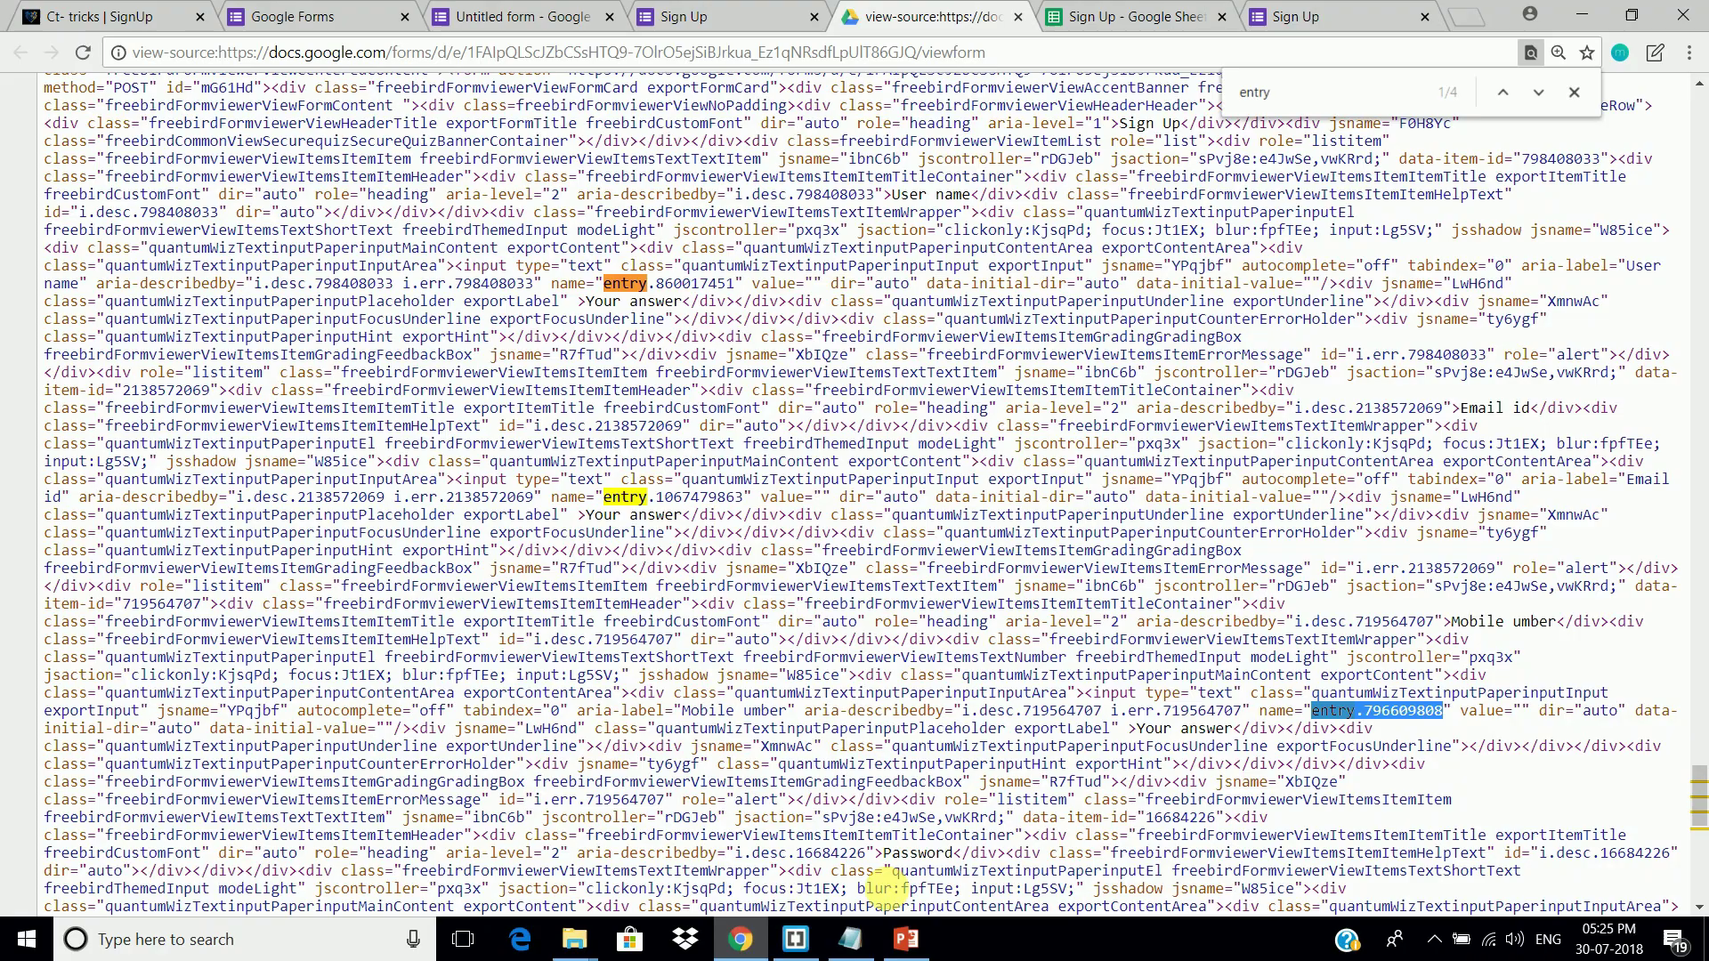
{"action": "scroll", "coordinate": [845, 667], "scroll_direction": "down", "scroll_amount": 3}
{"action": "left_click_drag", "start_coordinate": [885, 554], "coordinate": [952, 554]}
{"action": "left_click_drag", "start_coordinate": [237, 641], "coordinate": [382, 642]}
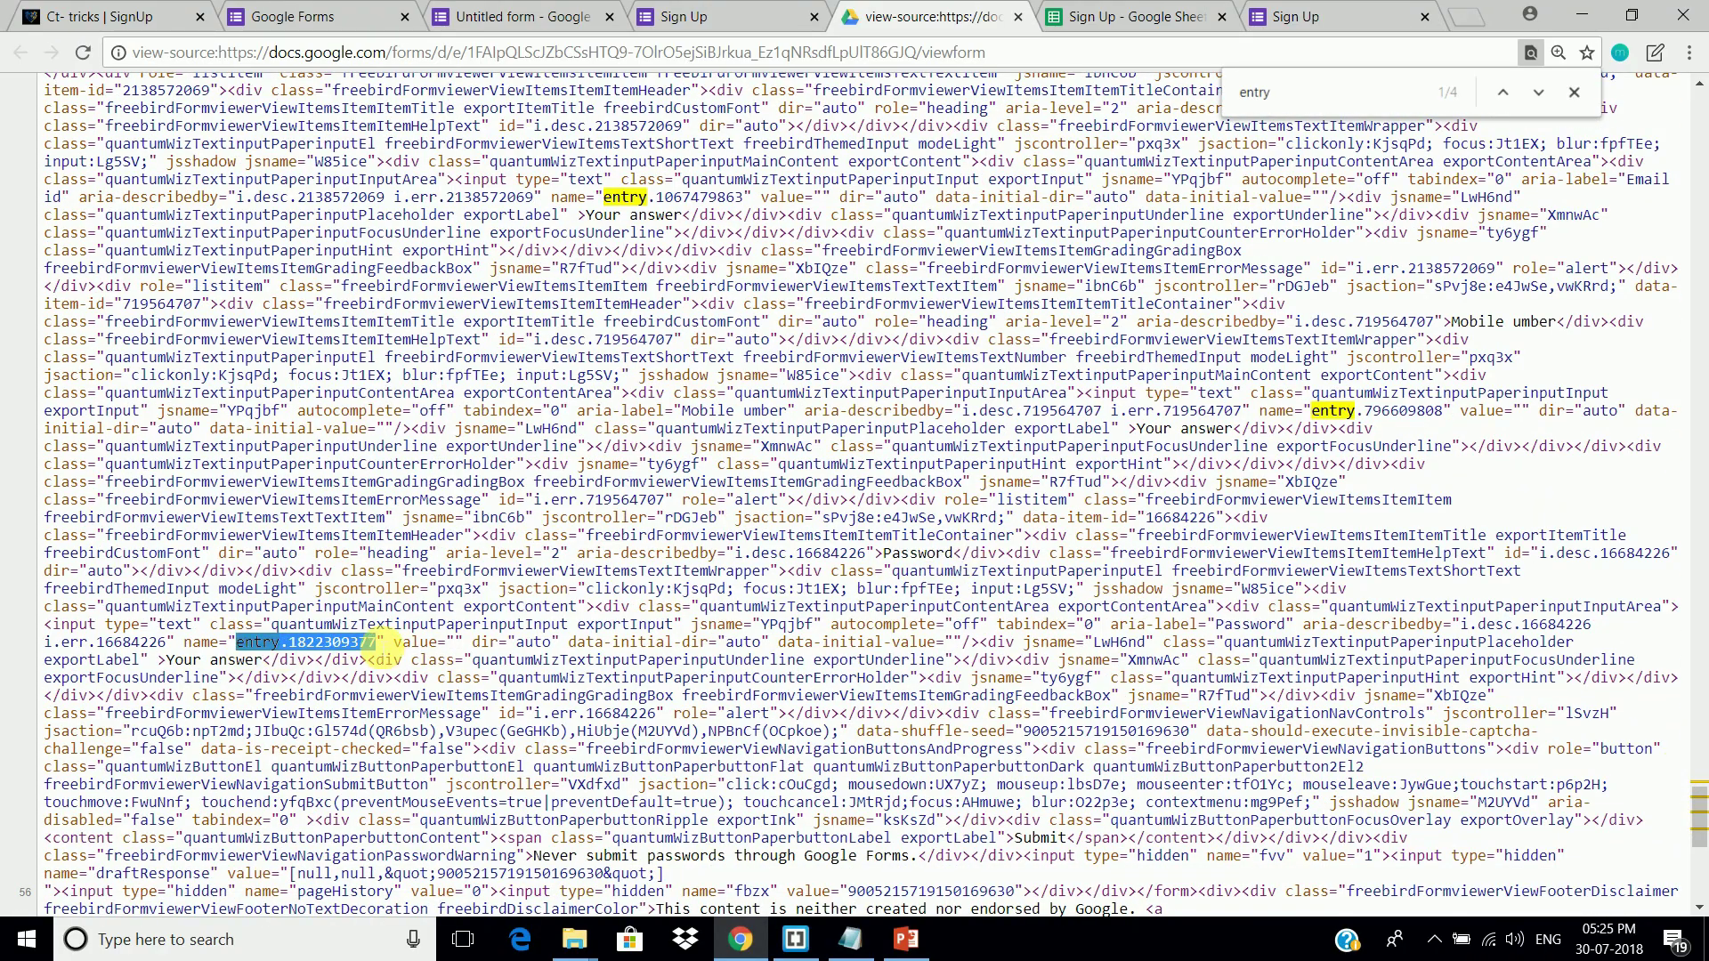
{"action": "key", "text": "ctrl+c"}
{"action": "left_click", "coordinate": [795, 939]}
{"action": "left_click", "coordinate": [1079, 730]}
{"action": "key", "text": "BackSpace"}
{"action": "left_click", "coordinate": [1084, 770]}
{"action": "key", "text": "ctrl+s"}
{"action": "scroll", "coordinate": [561, 591], "scroll_direction": "up", "scroll_amount": 4}
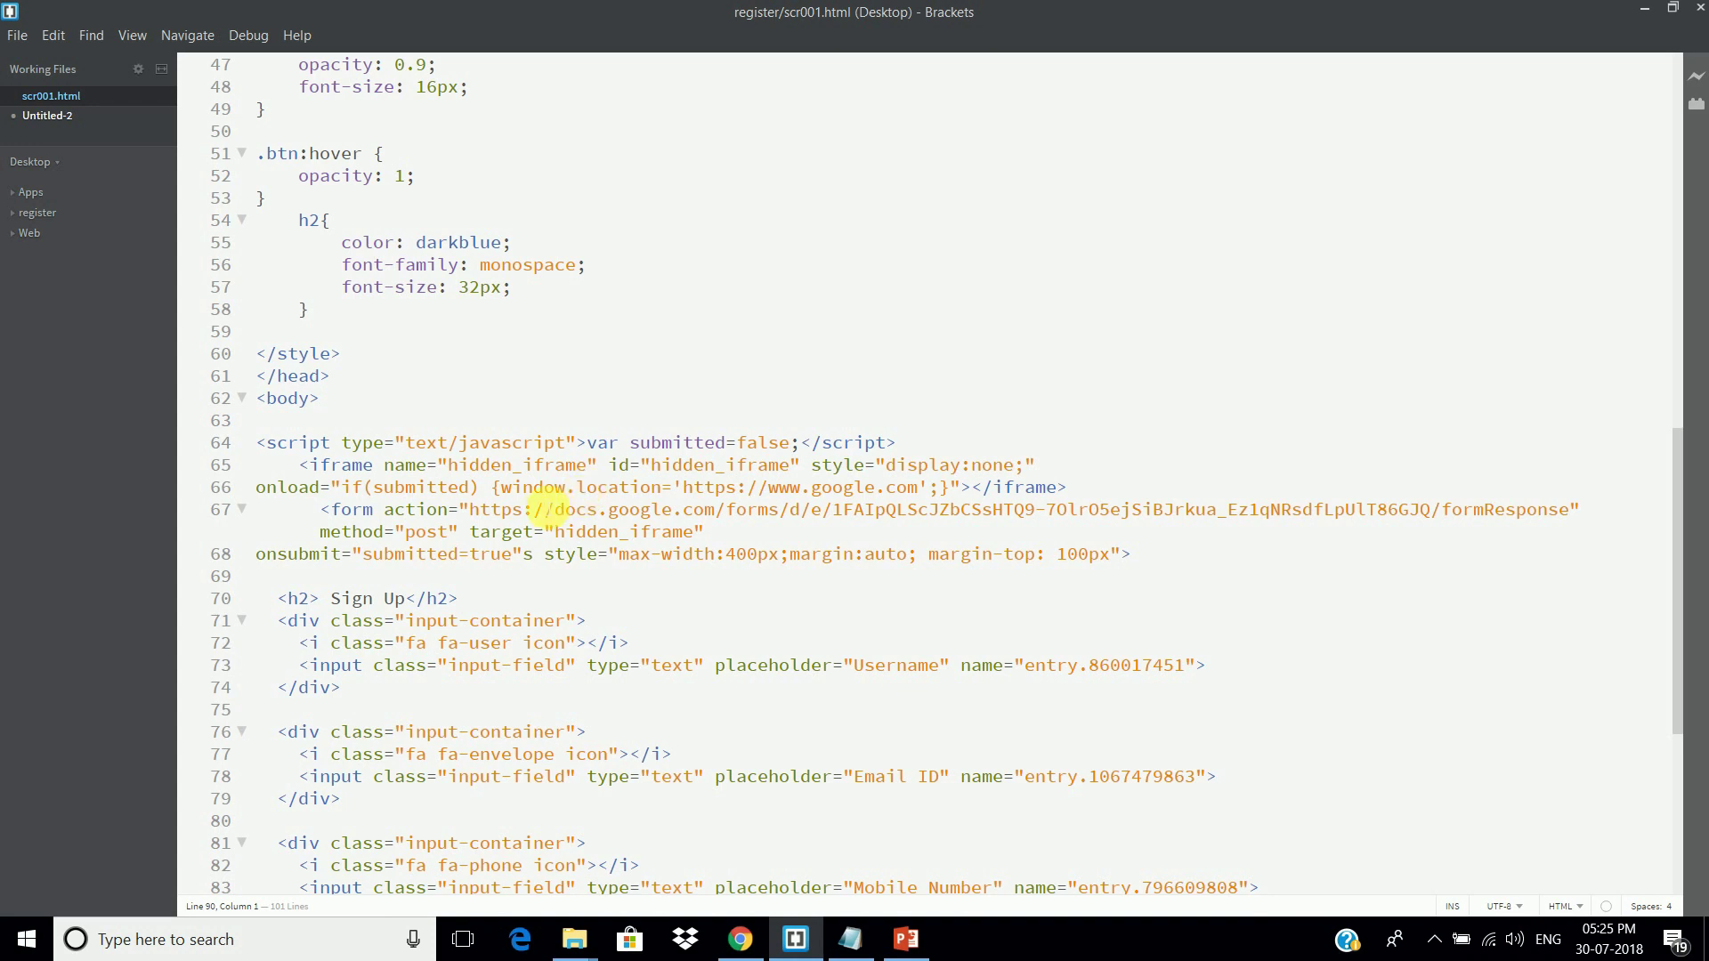
{"action": "left_click_drag", "start_coordinate": [684, 489], "coordinate": [918, 490]}
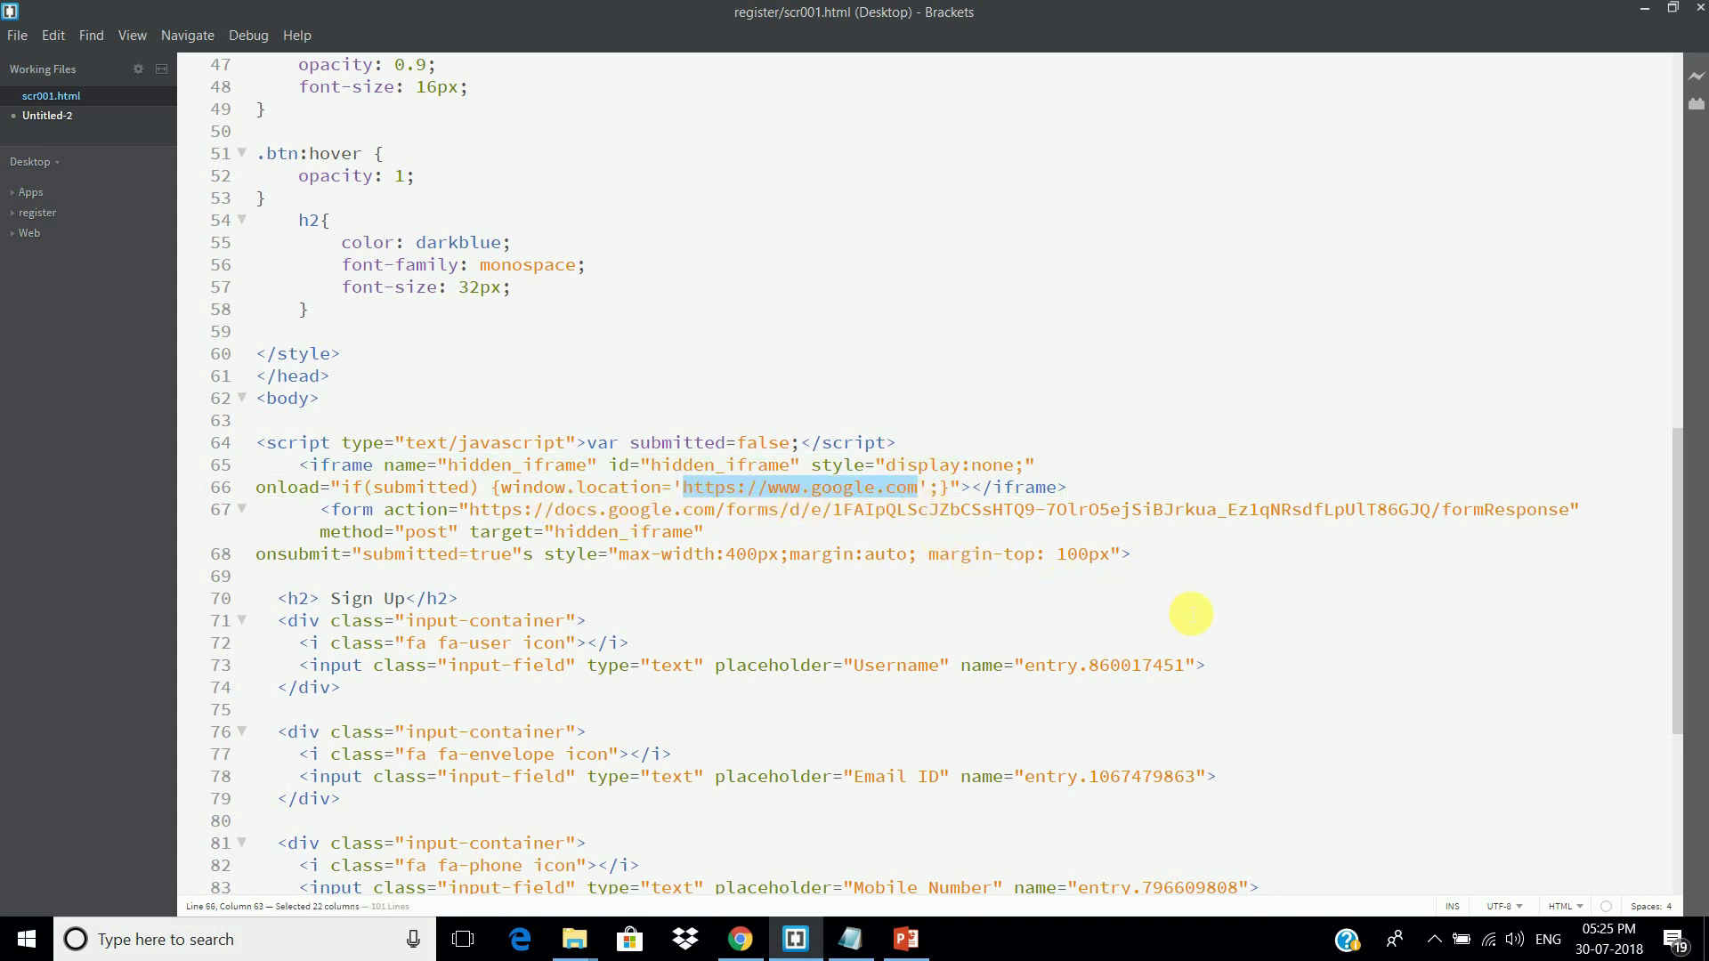